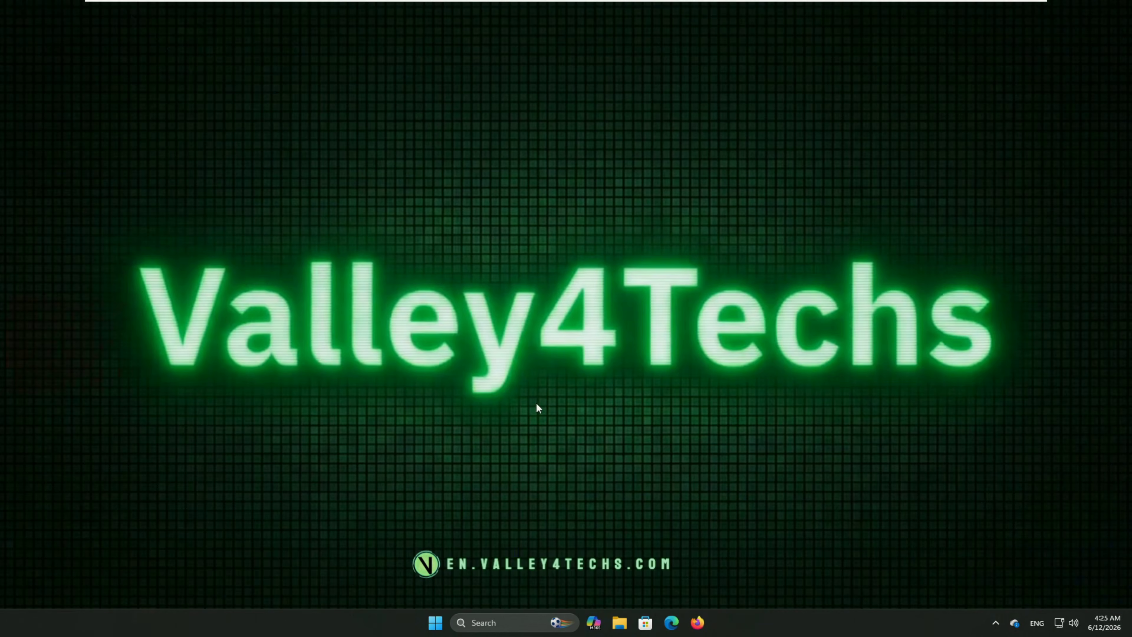
Open File Explorer and go to the Projects folder inside My Work on Local Disk (C:).
key("super+e")
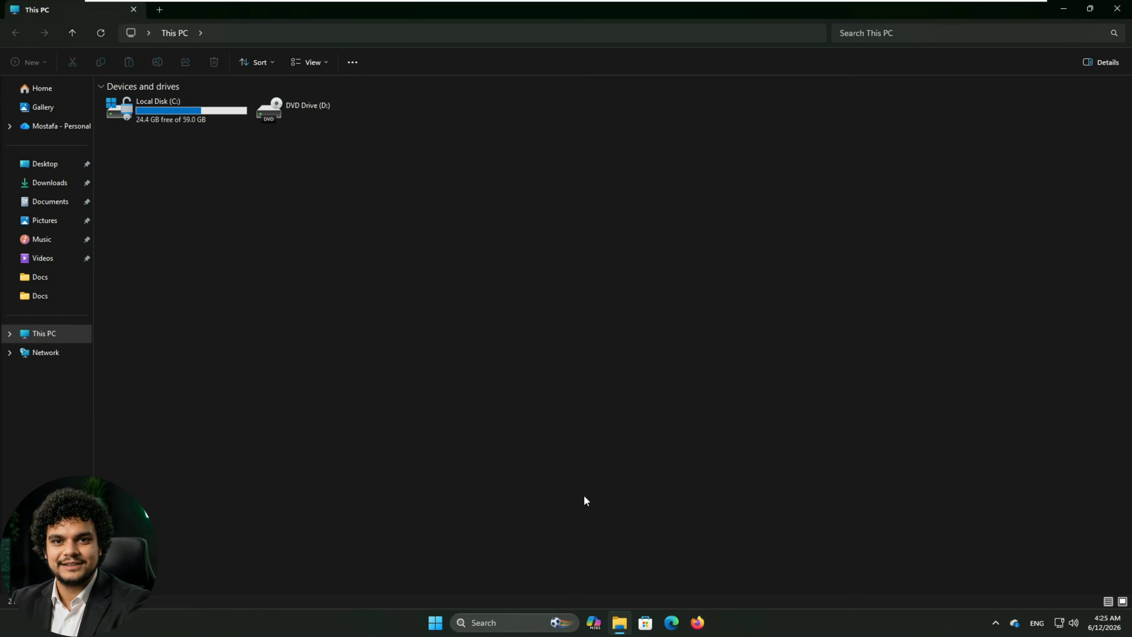
double_click(178, 109)
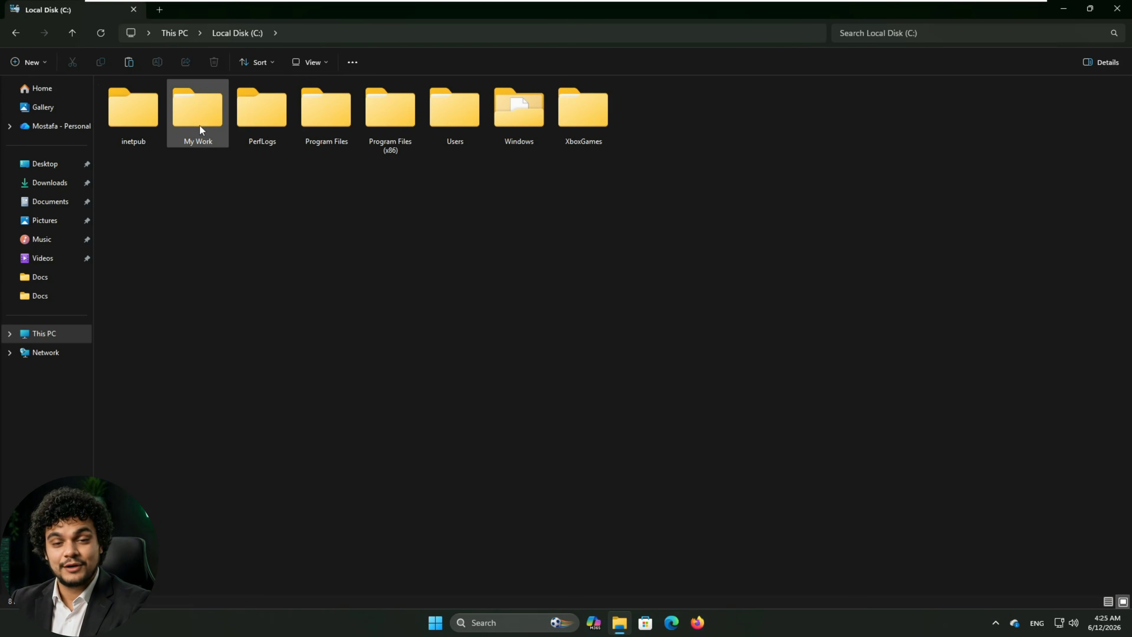
double_click(199, 124)
double_click(528, 223)
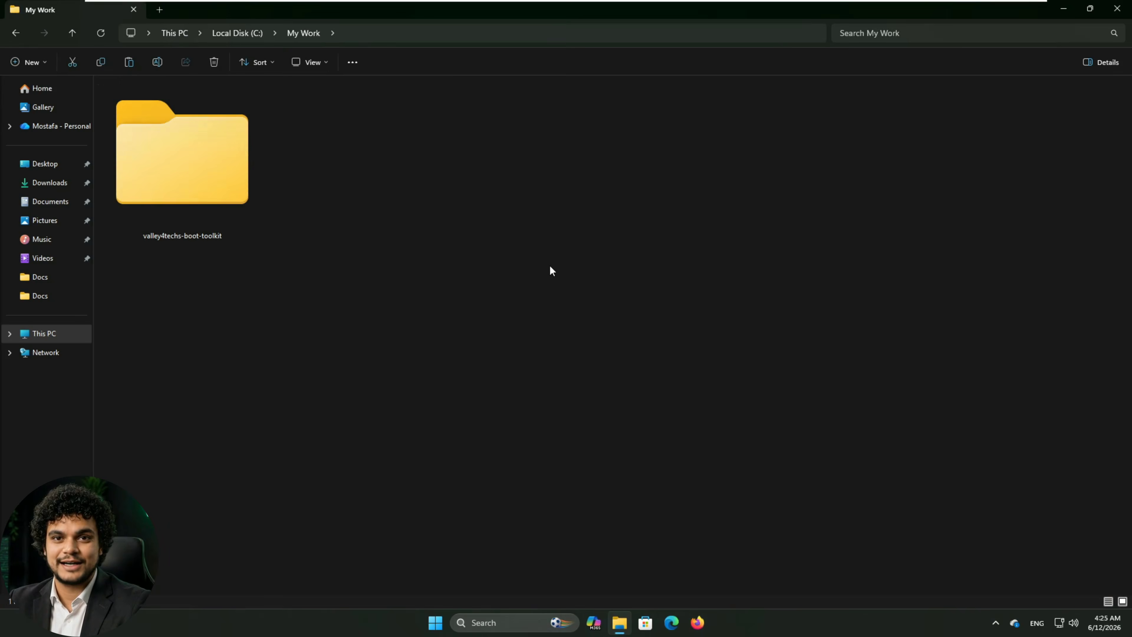
Create a folder named "Disable or Enable Windows Firewall" in Projects and open it.
right_click(484, 220)
mouse_move(539, 346)
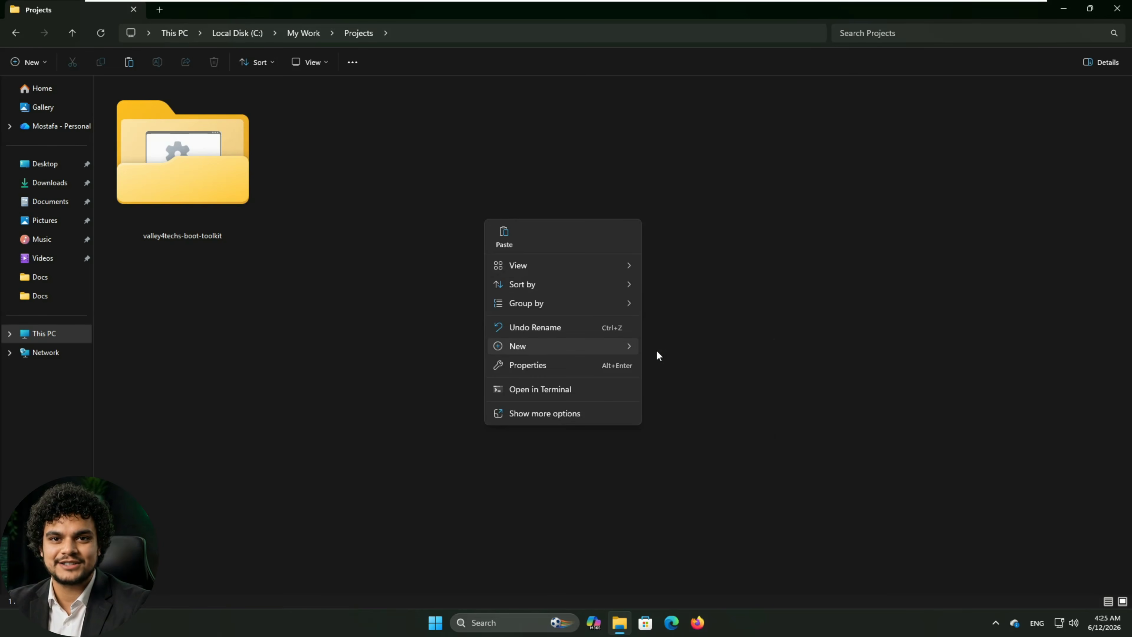
left_click(656, 349)
type("D")
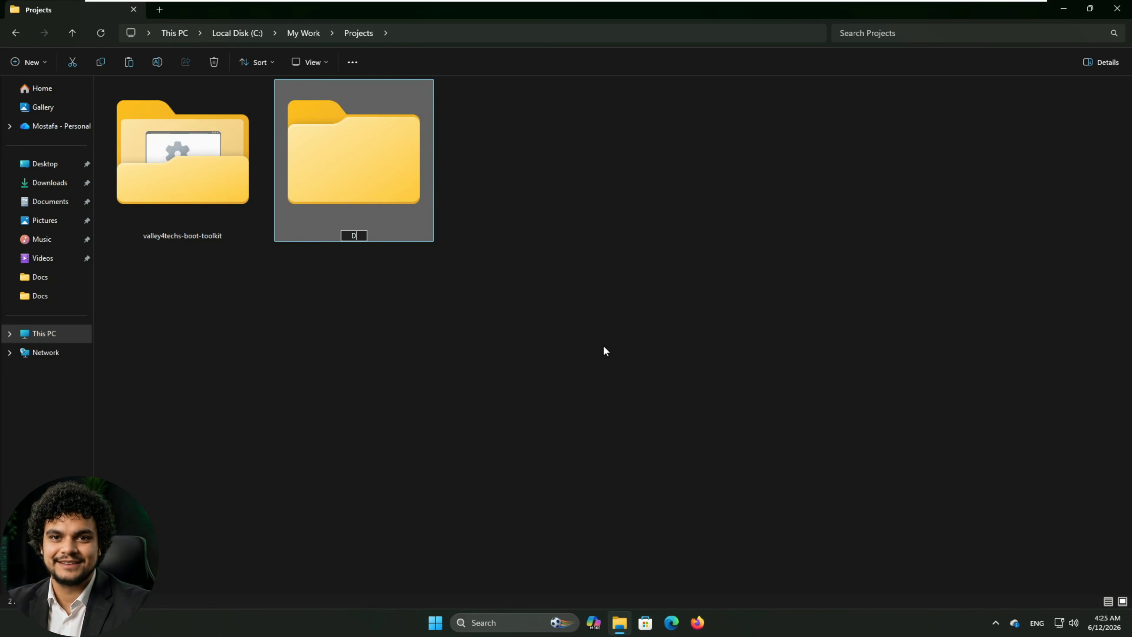
type("isable")
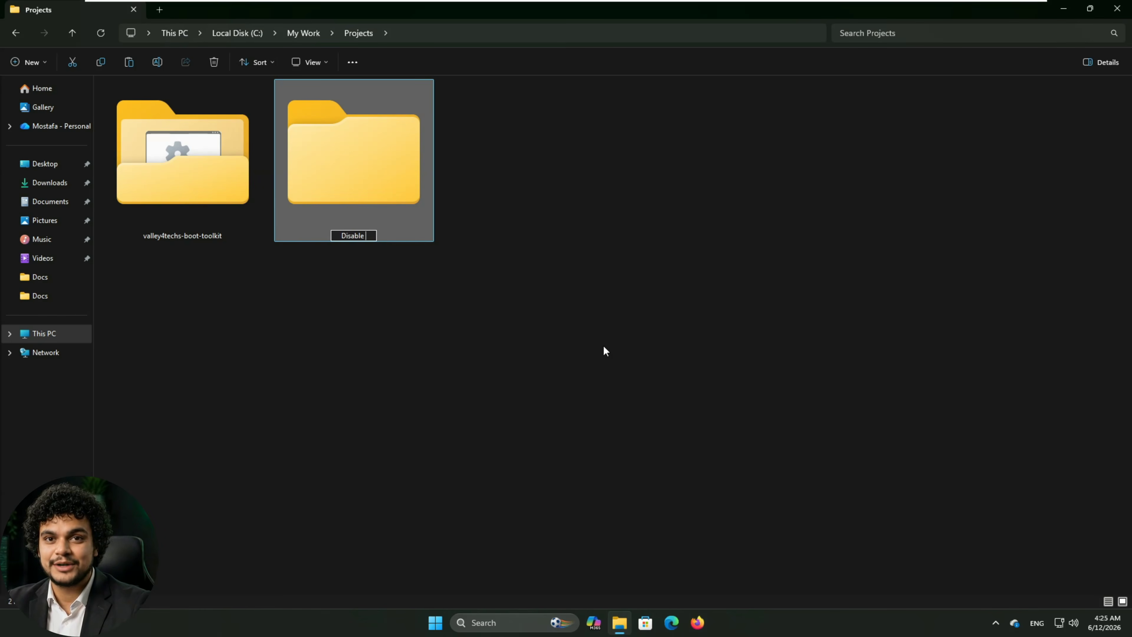
type(" or En")
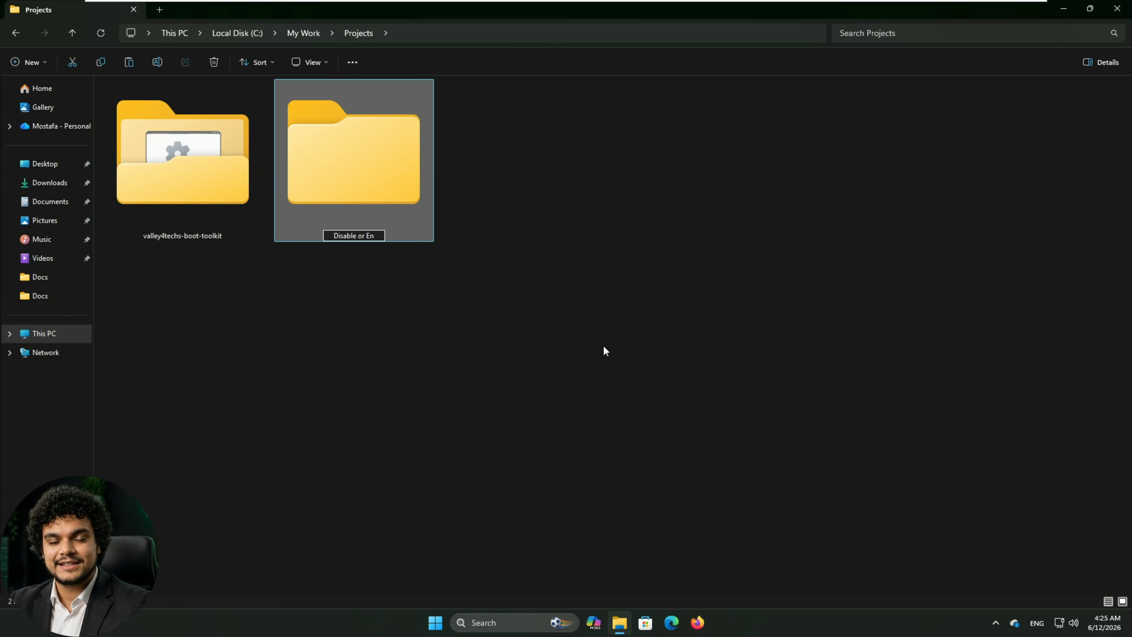
type("able")
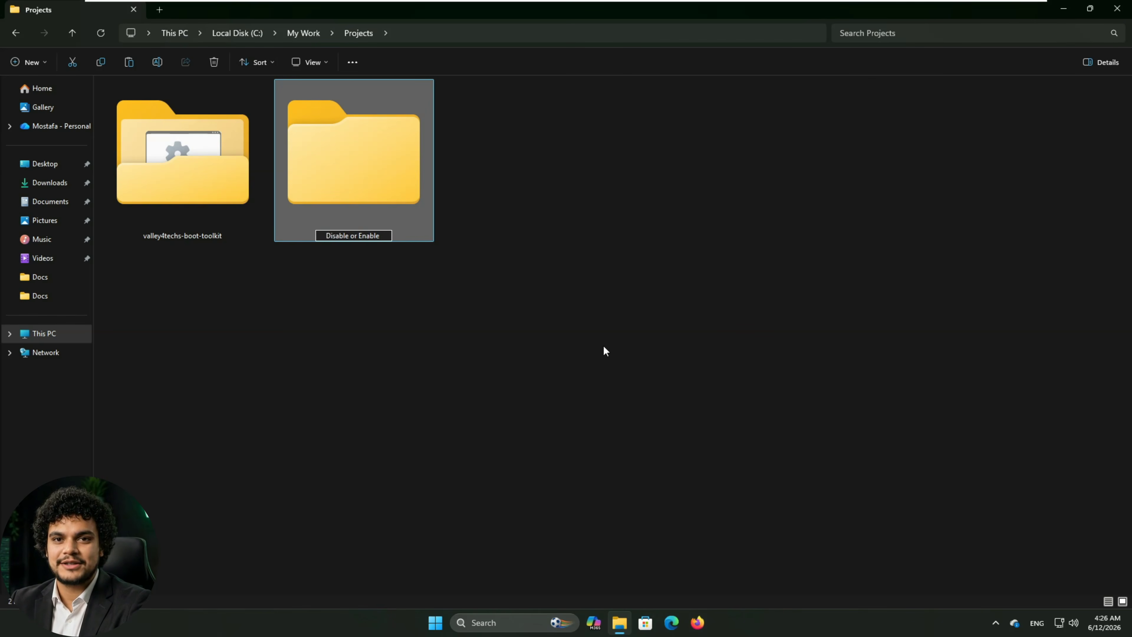
type(" Windows ")
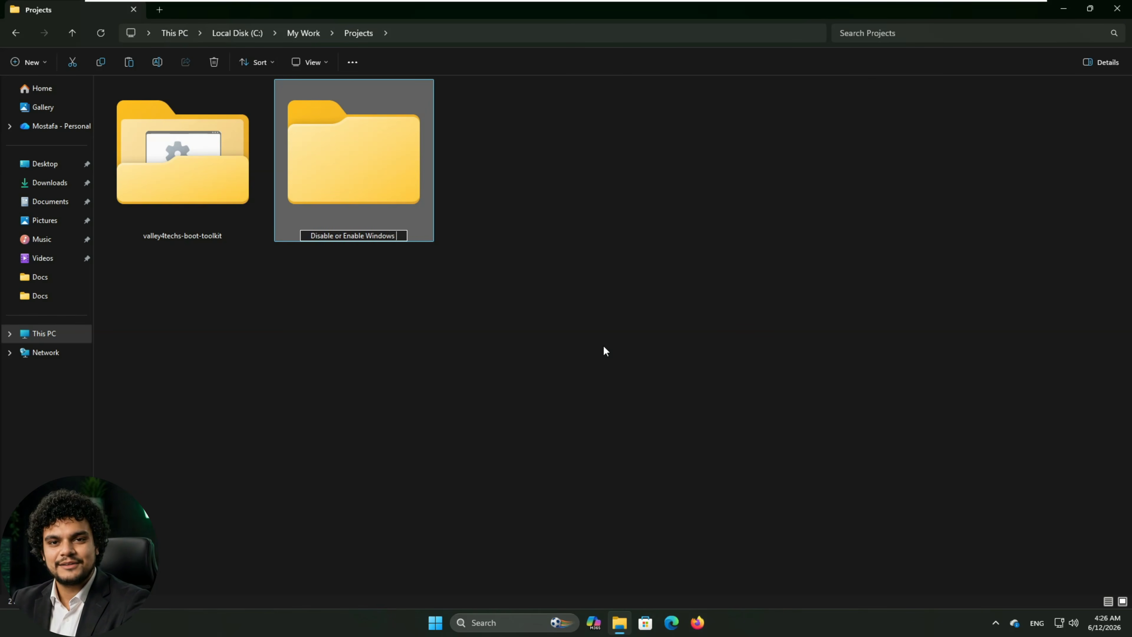
type("Firewall")
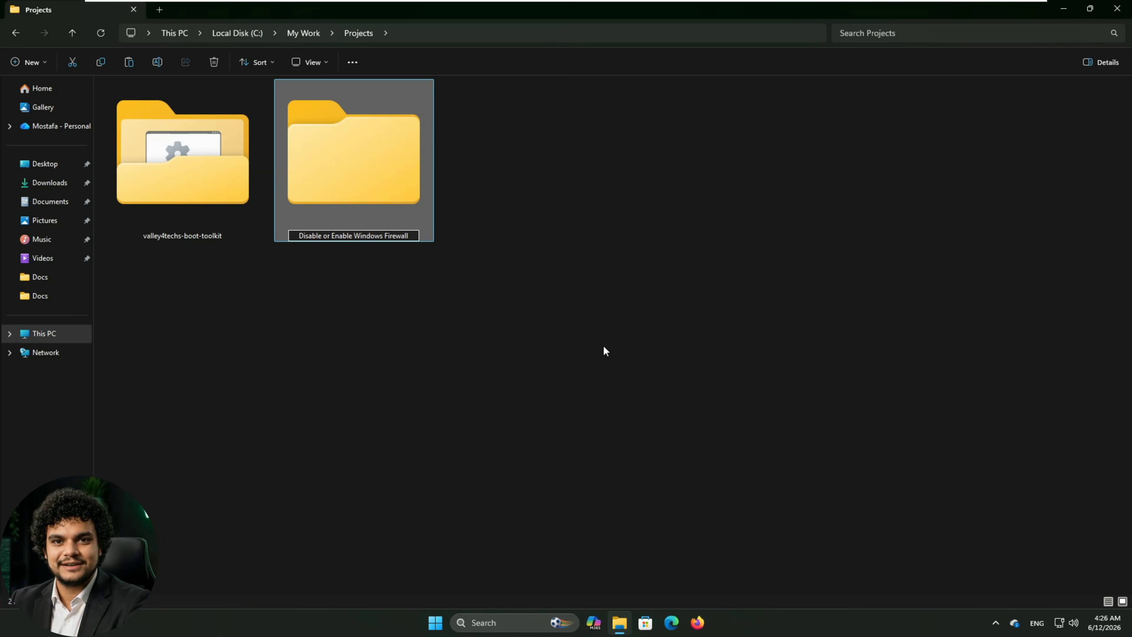
key("Return")
key("Return")
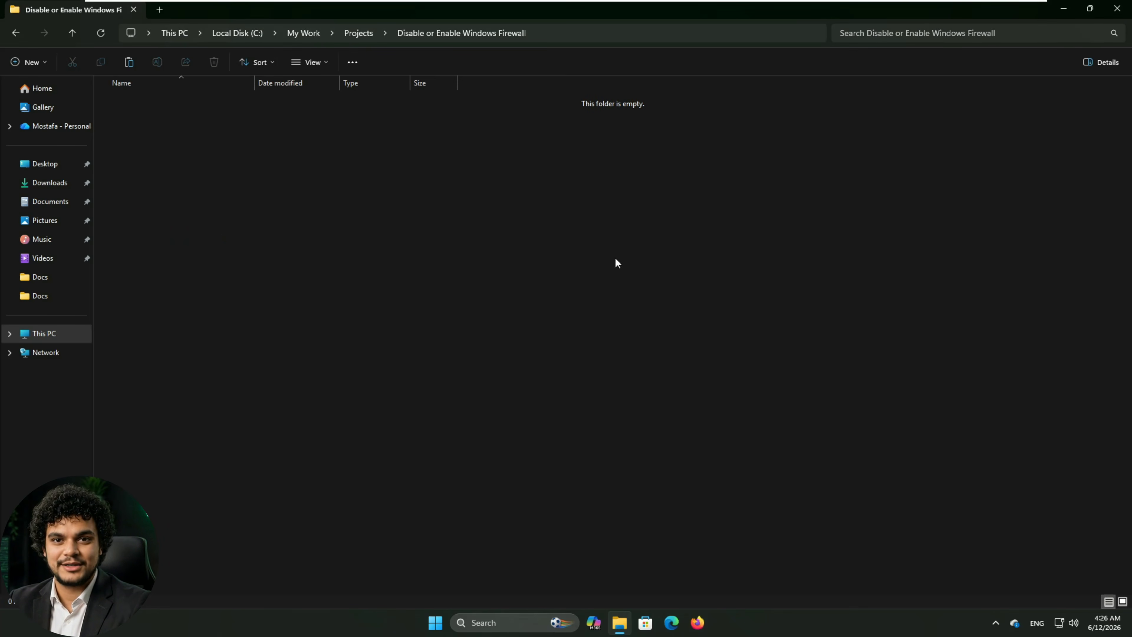
Start a new shortcut in the empty folder with the item location "netsh advfirewall set currentprofile state off".
right_click(598, 231)
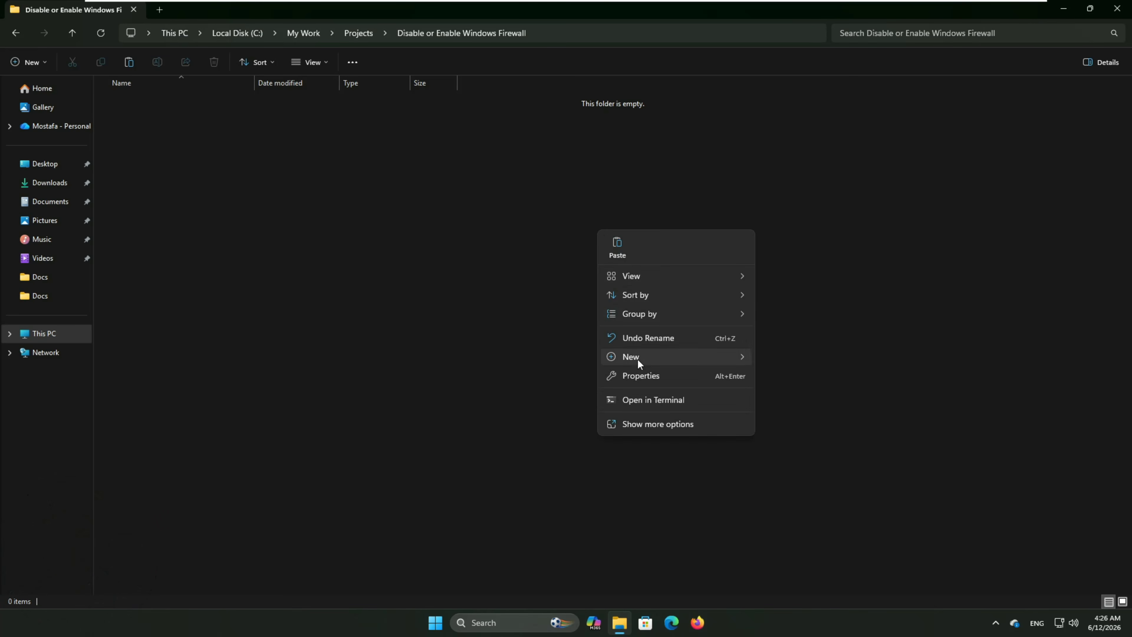
mouse_move(637, 359)
left_click(765, 377)
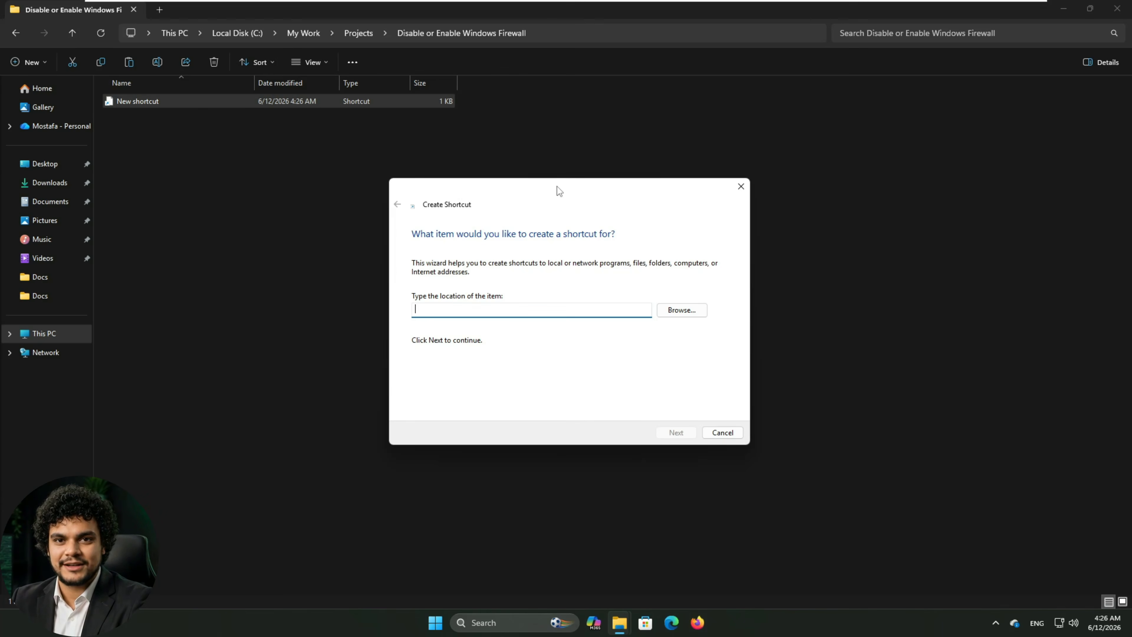
type("netsh")
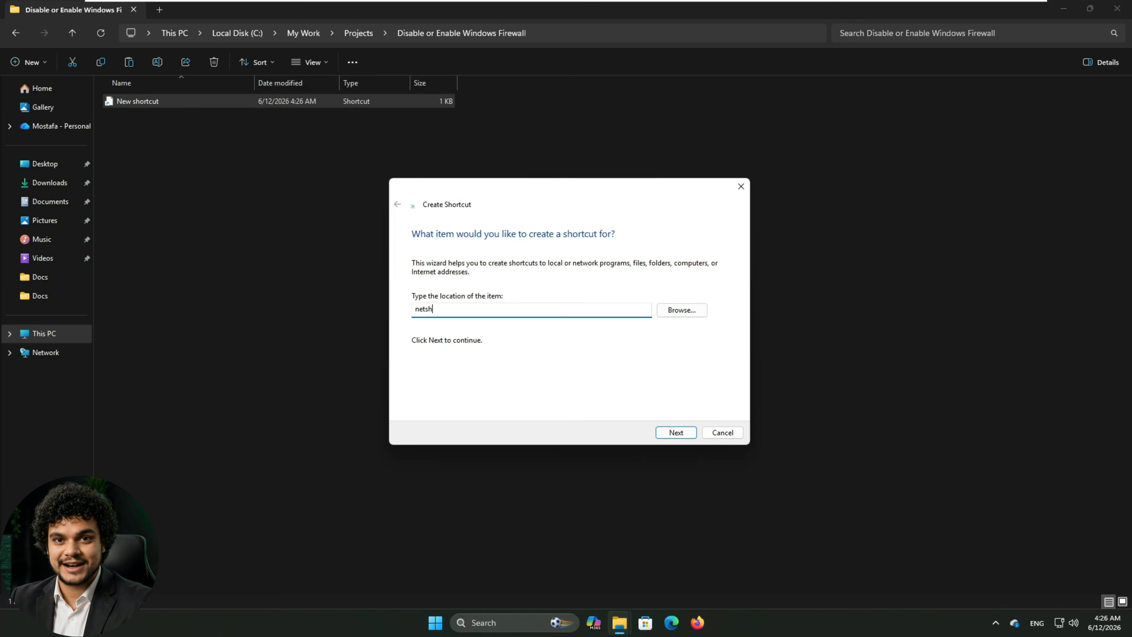
type(" advfirewall")
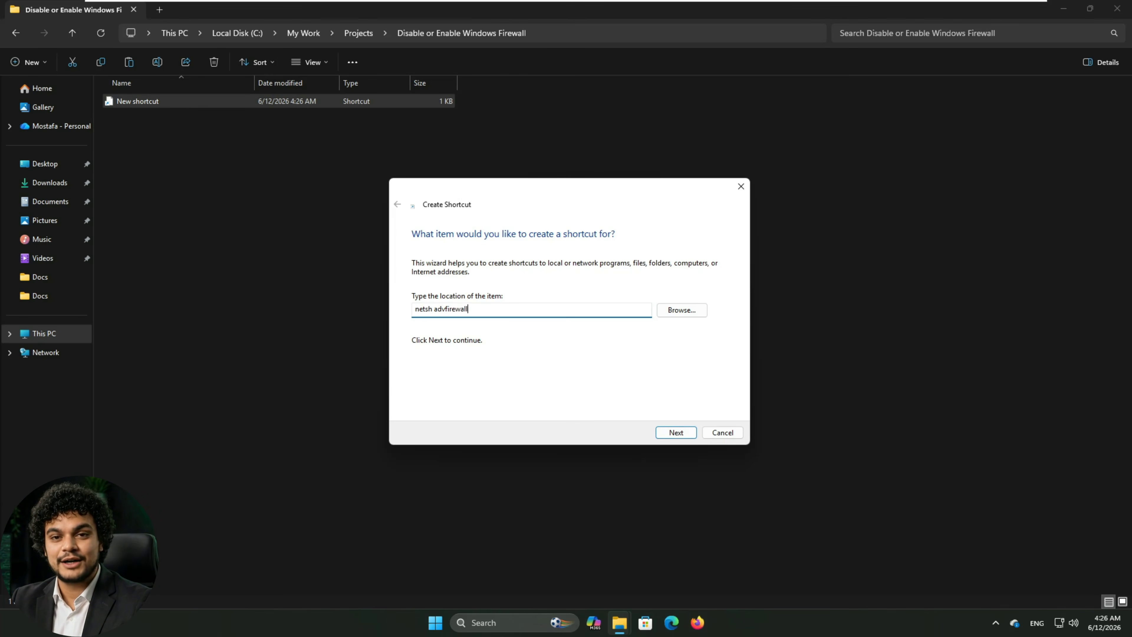
type(" set curr")
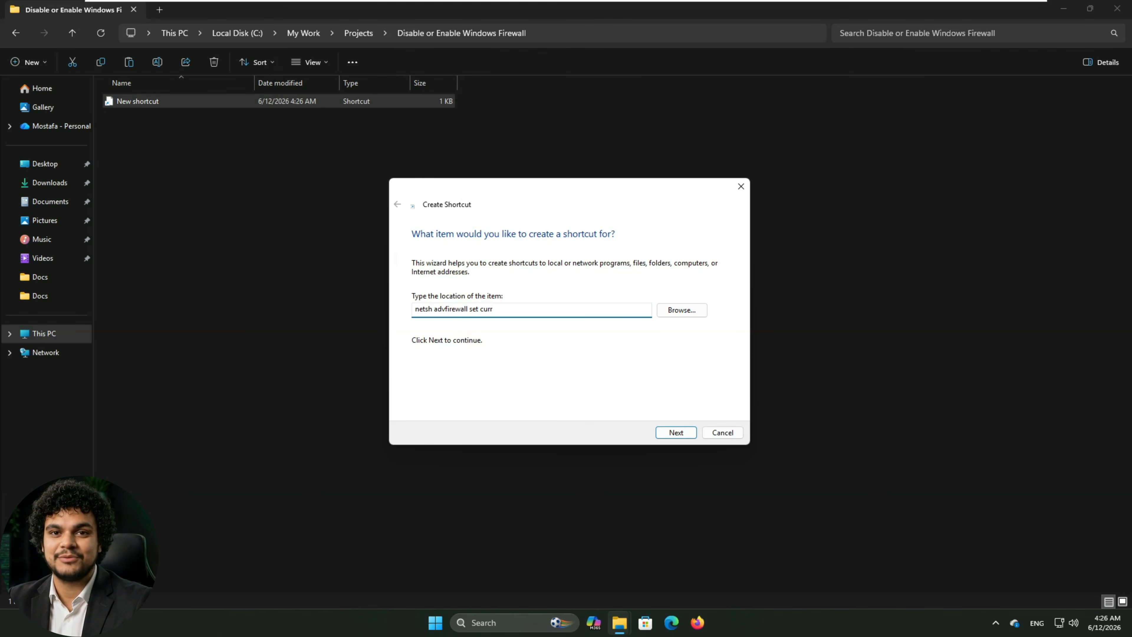
type("entprofile state off")
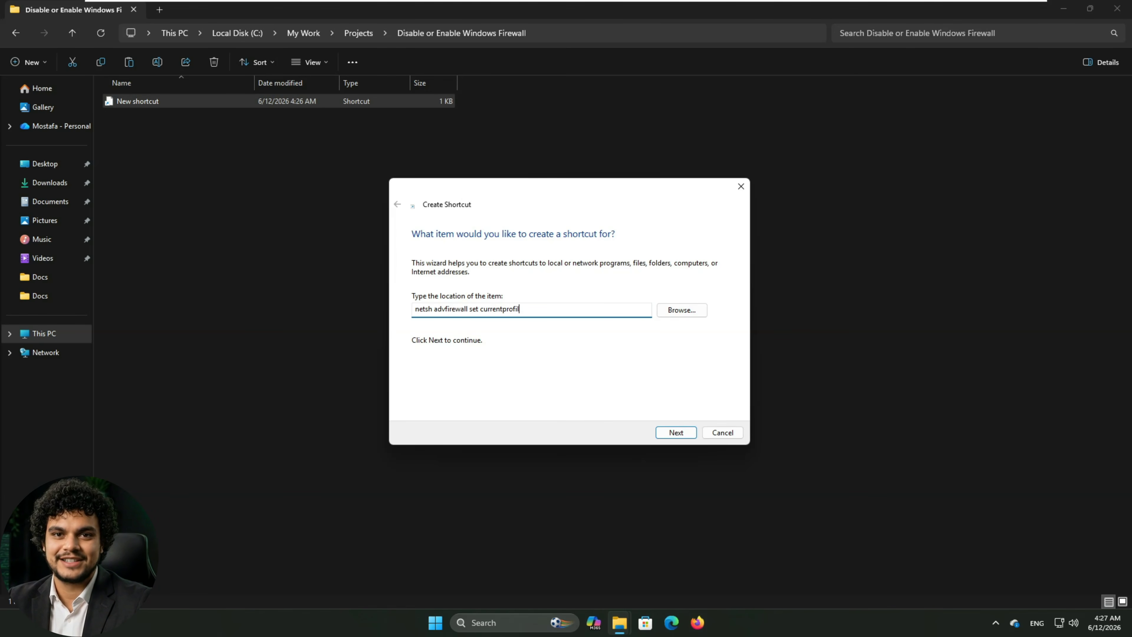
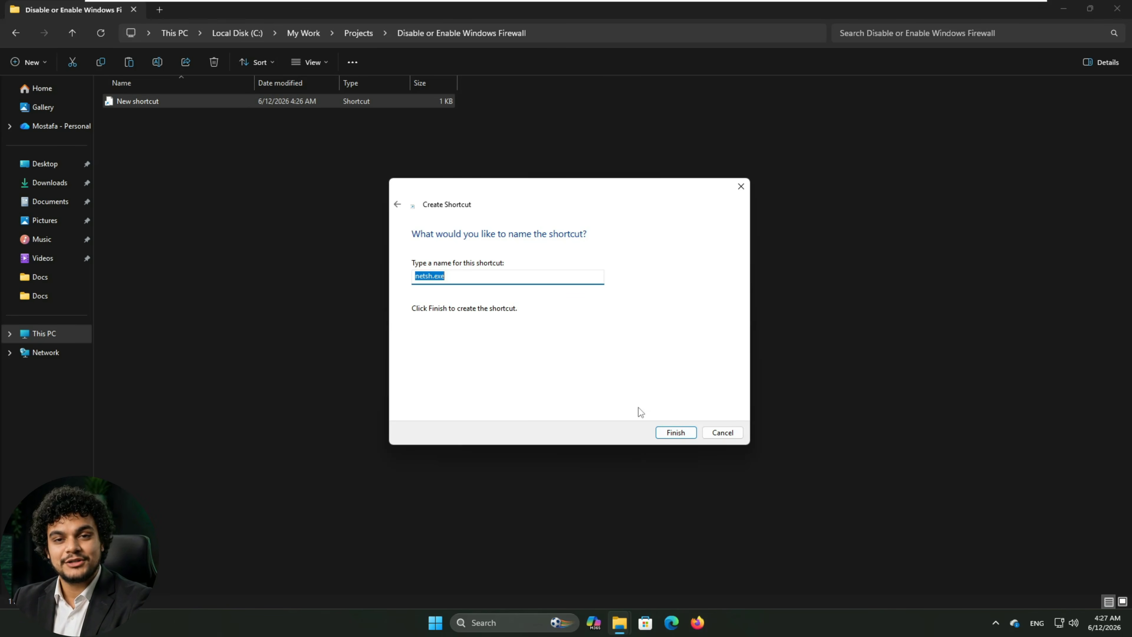
Name the shortcut "Disable Firewall" and finish creating it.
type("D")
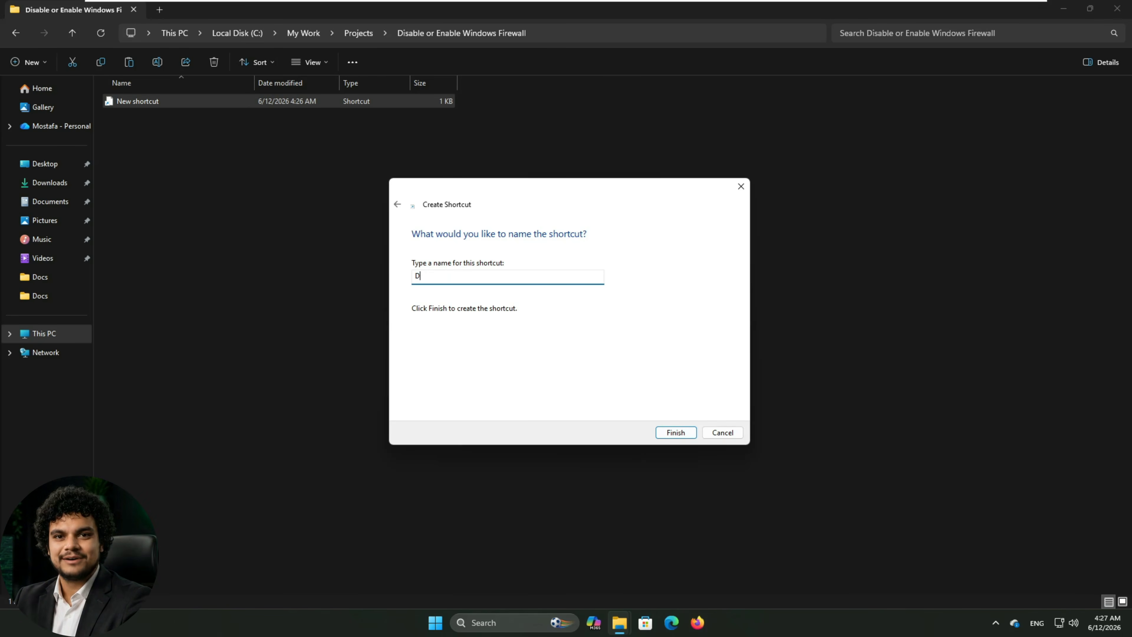
type("isable")
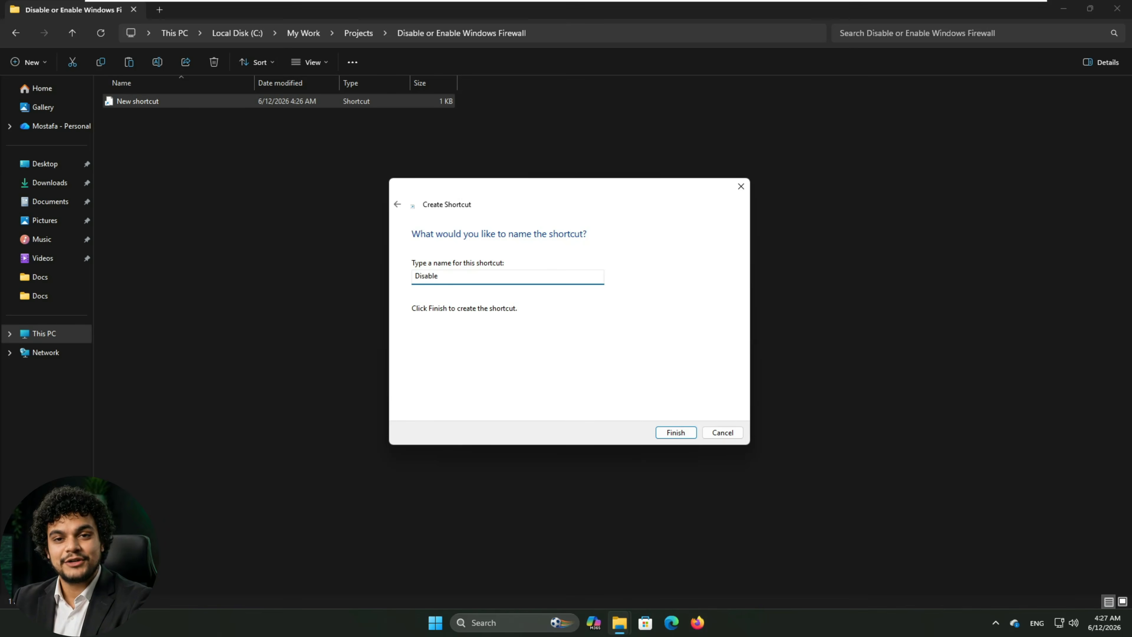
type(" Firewall")
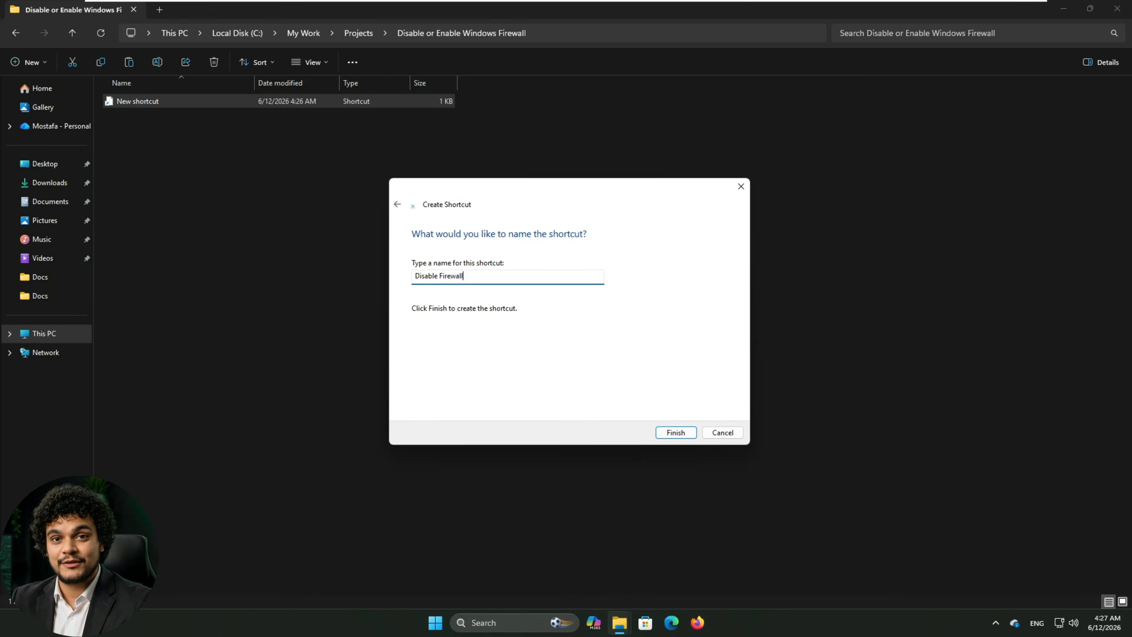
left_click(676, 433)
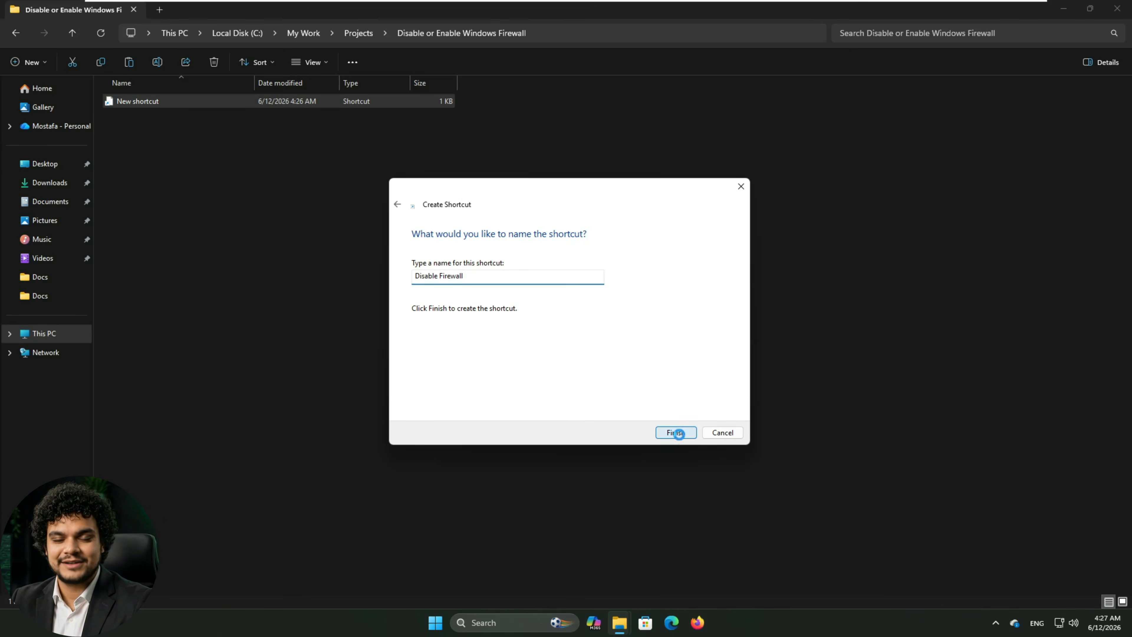
Display the folder's contents as extra large icons and clear the selection.
left_click(324, 69)
left_click(326, 89)
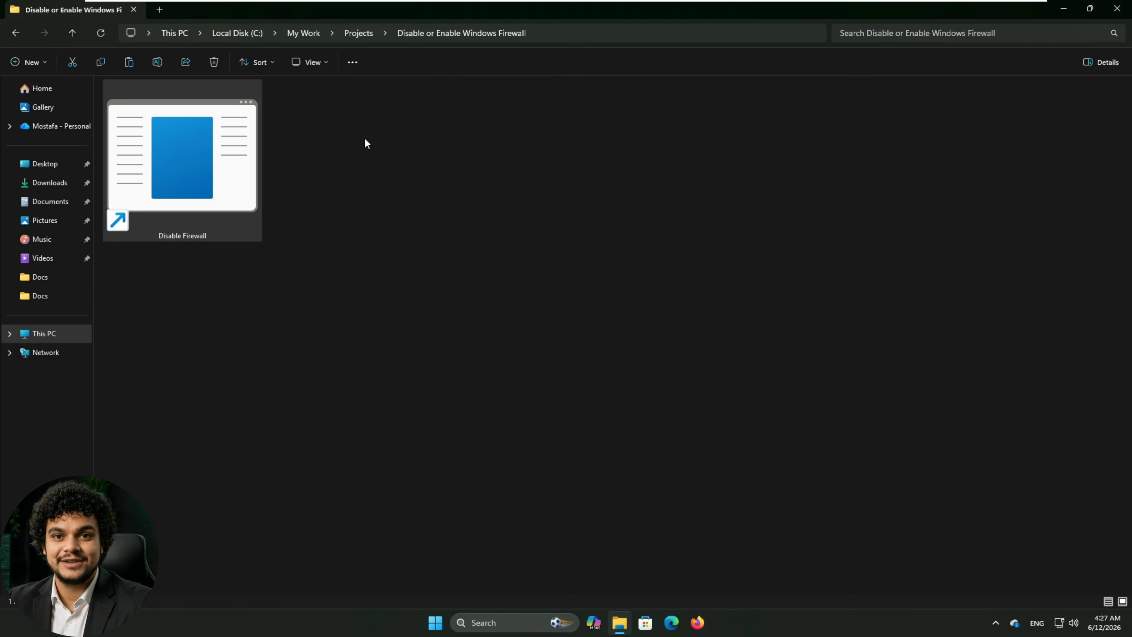
left_click(485, 355)
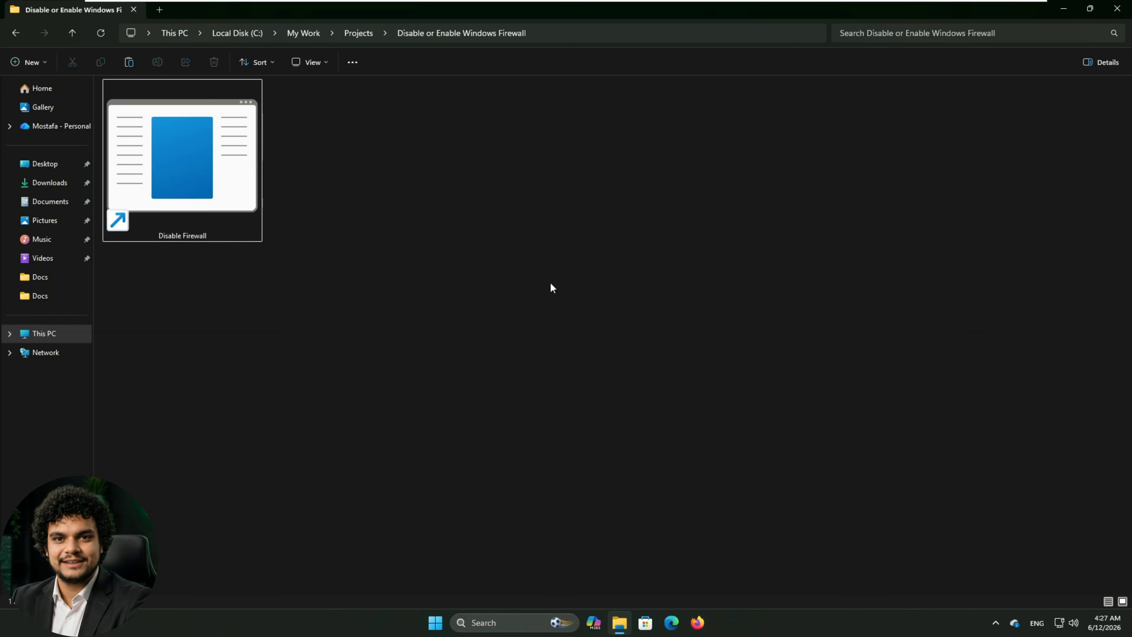
Start a second shortcut in the folder with the item location "netsh advfirewall set currentprofile state on" and continue to its naming.
right_click(551, 248)
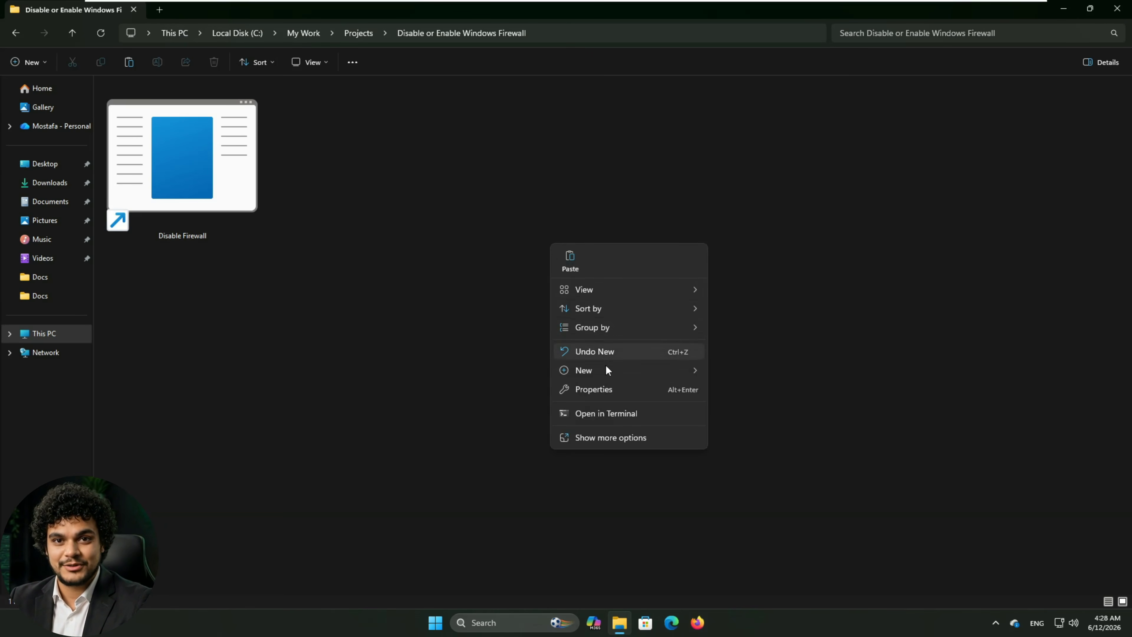
mouse_move(606, 367)
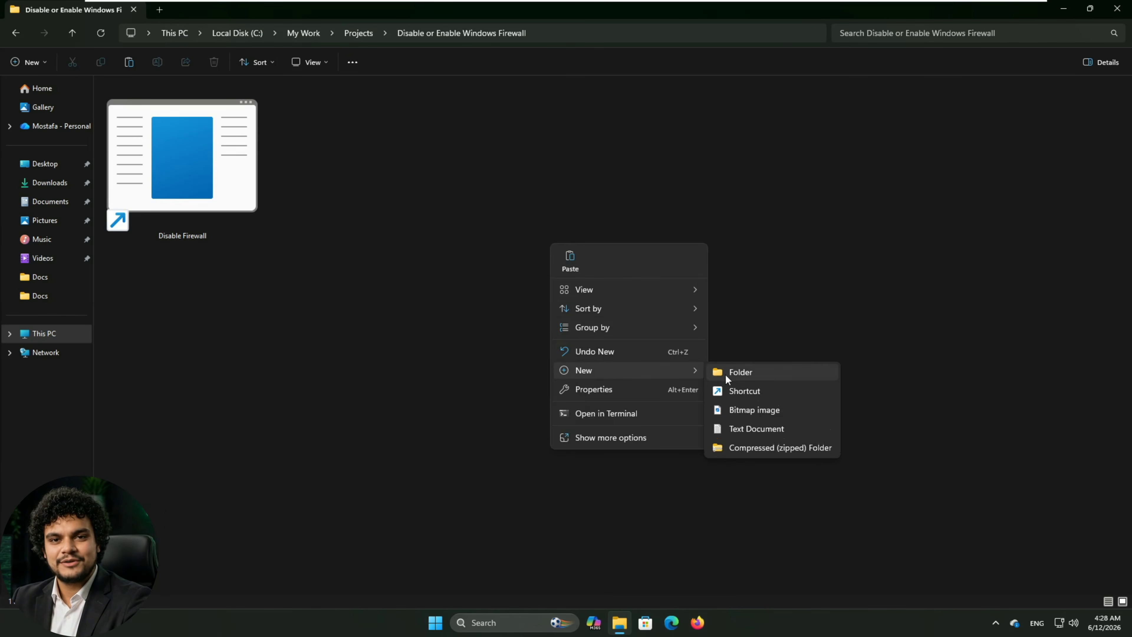
left_click(752, 391)
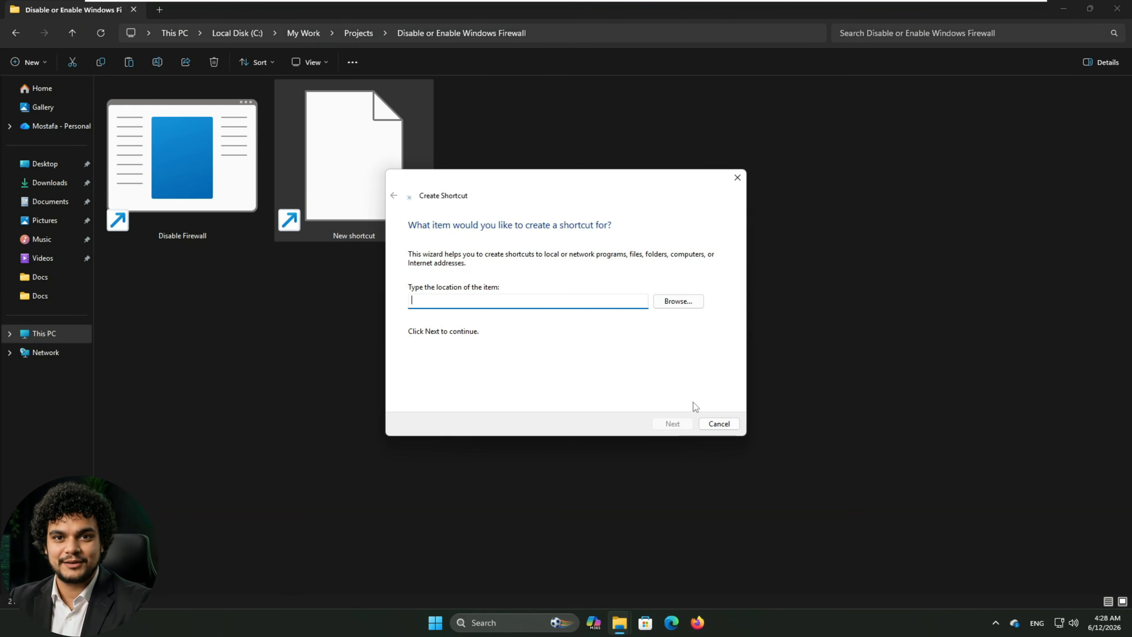
type("netsh ad")
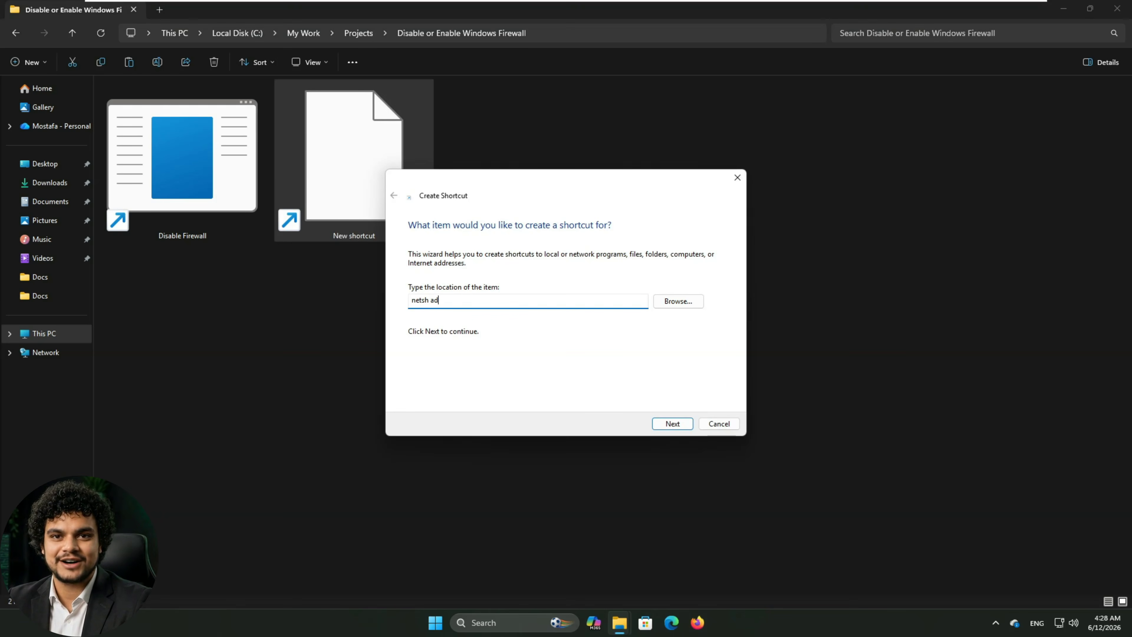
type("vfire")
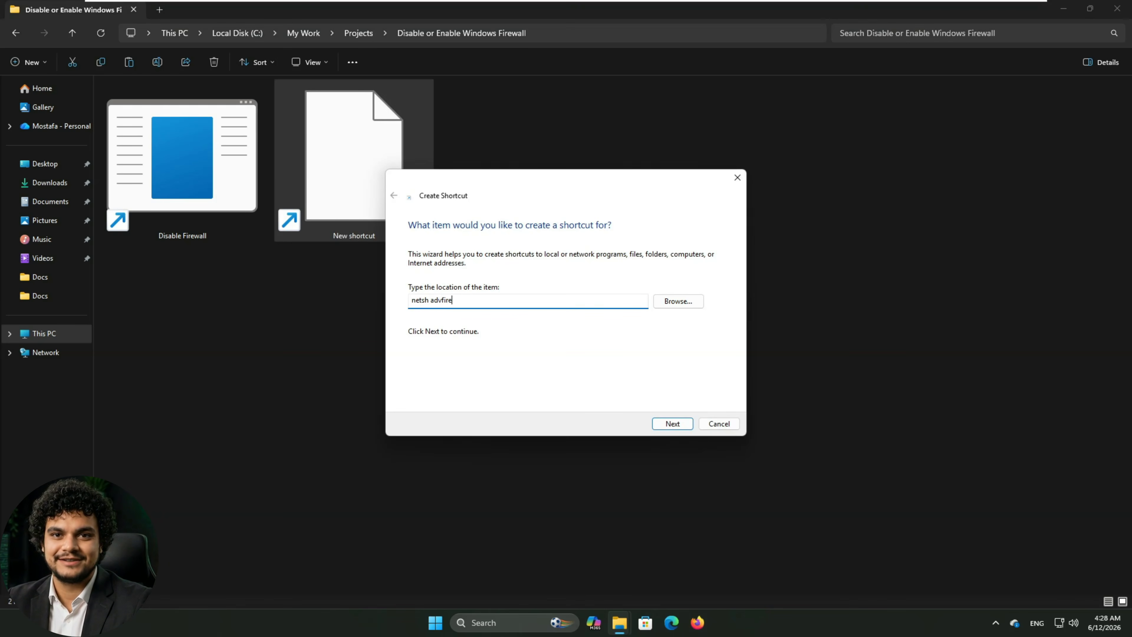
type("wall se")
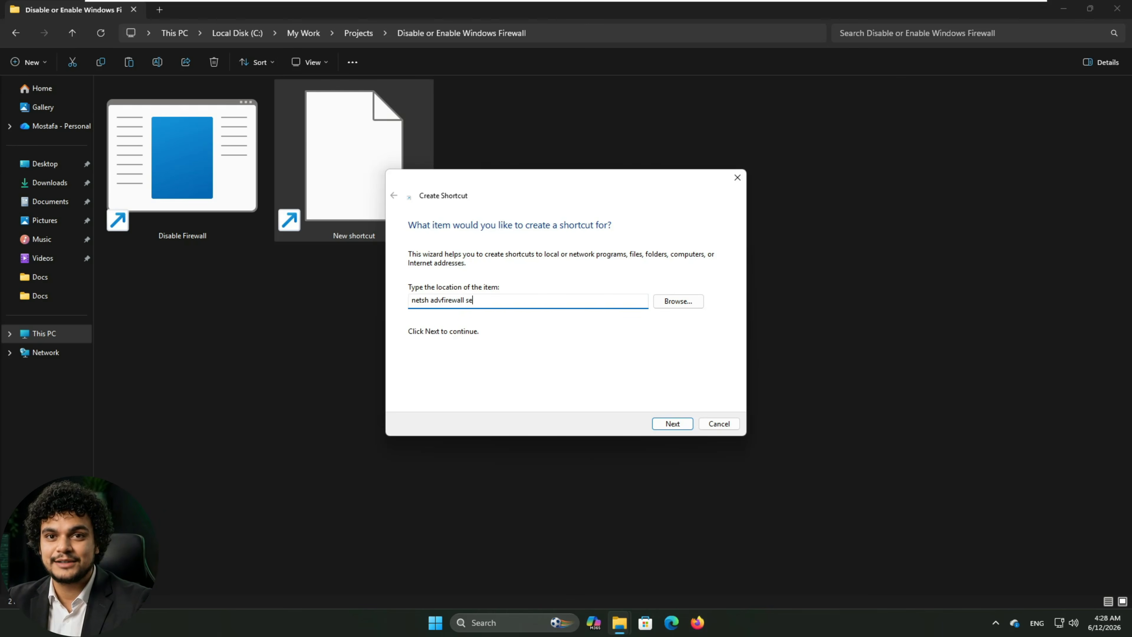
type("t curre")
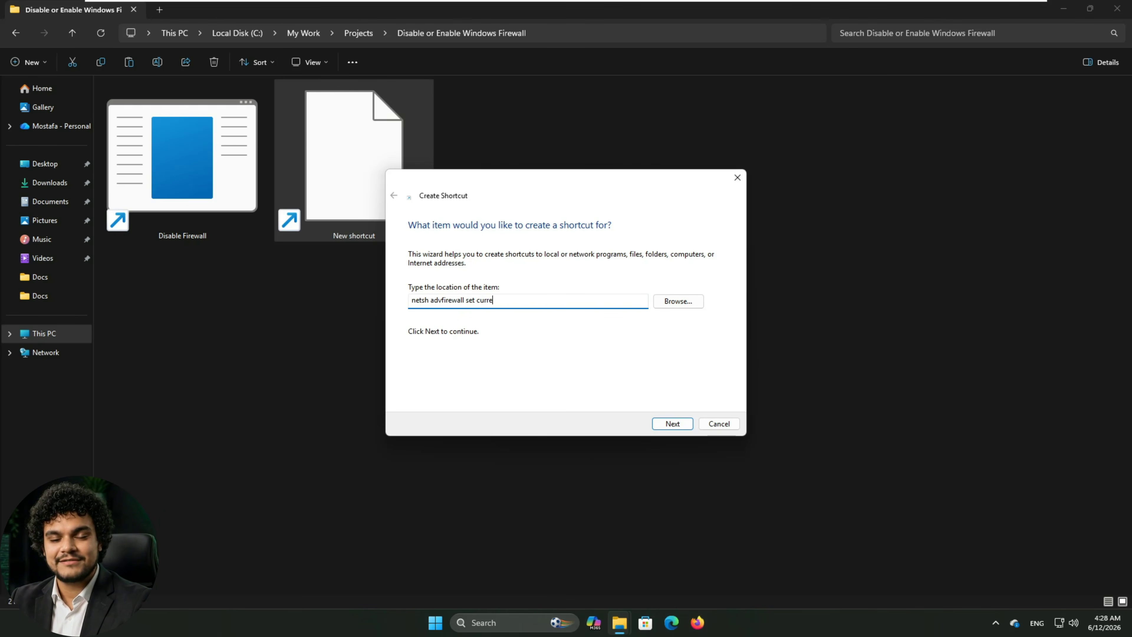
type("ntprofile")
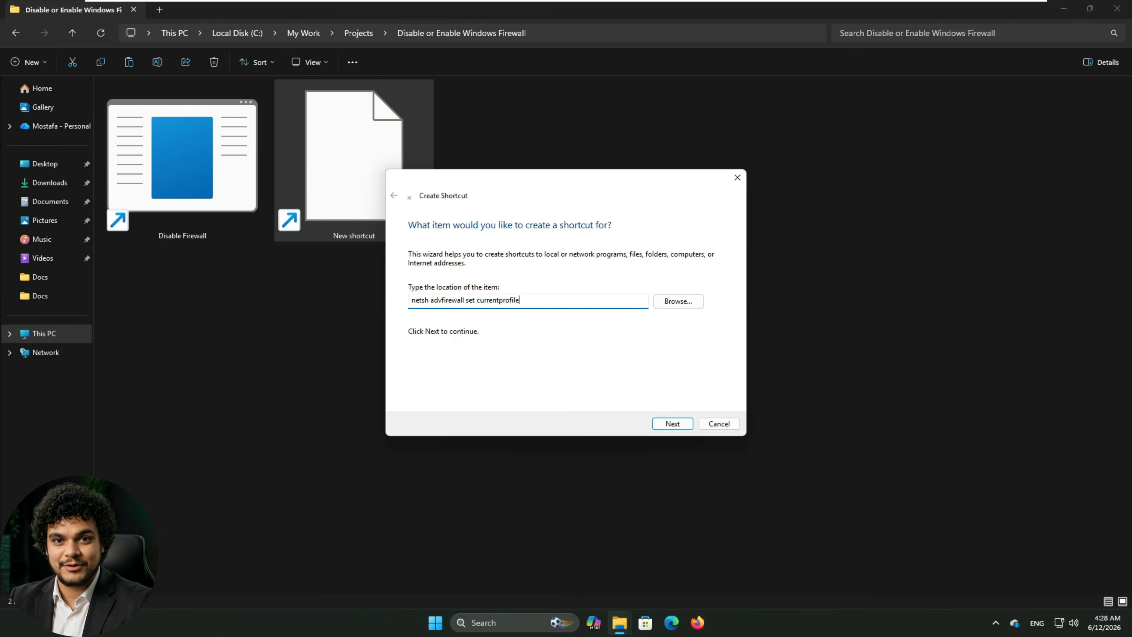
type(" state")
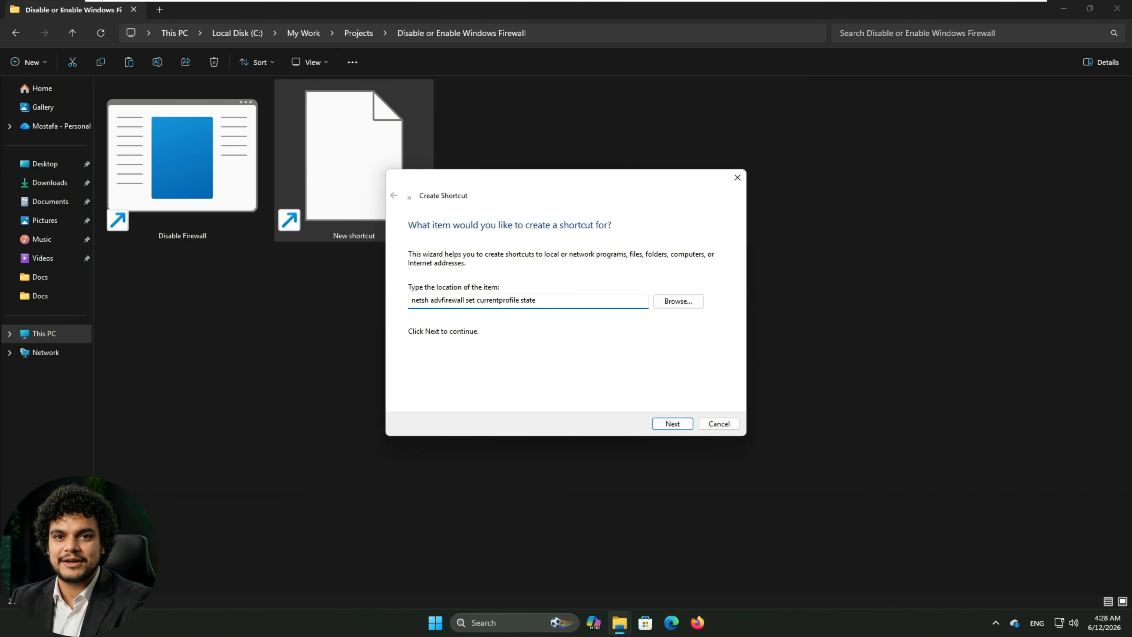
type(" on")
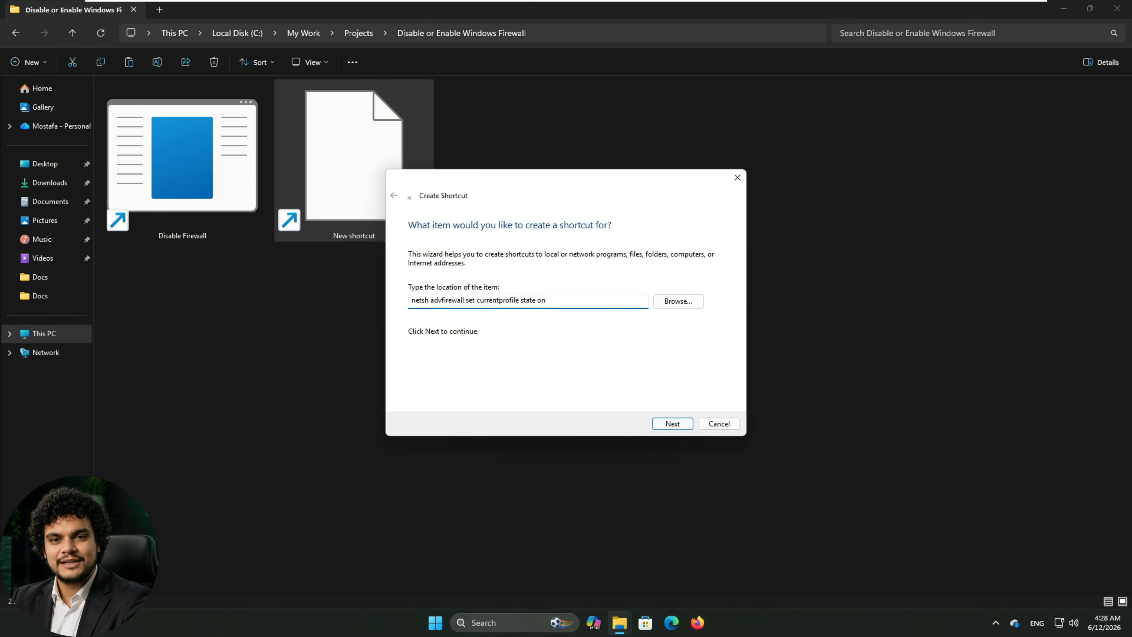
left_click(668, 426)
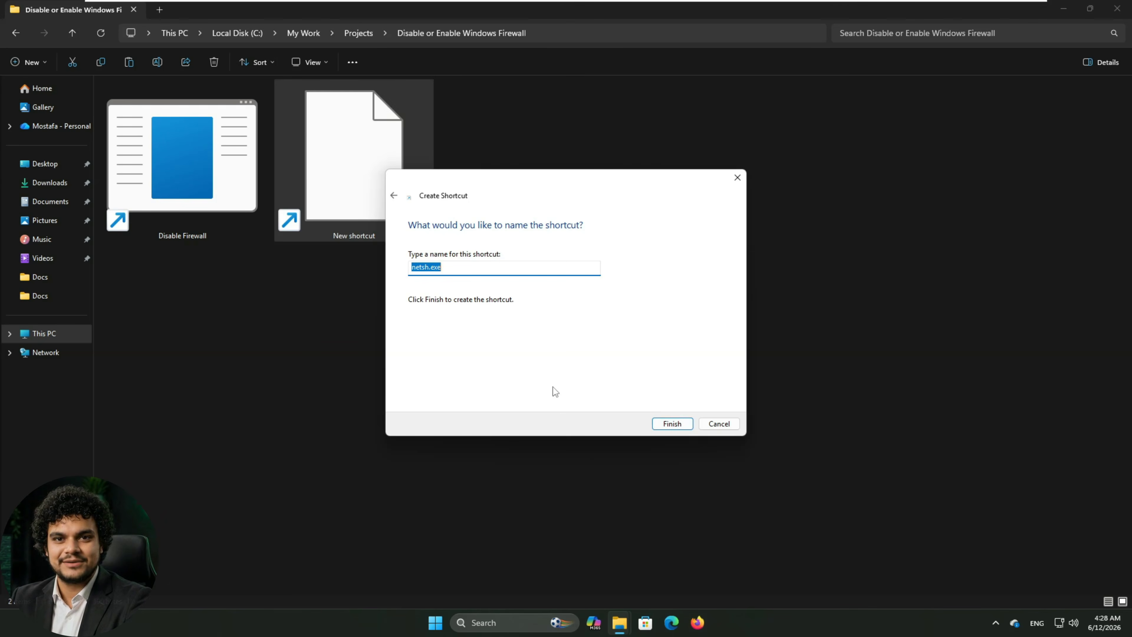
Name the second shortcut "Enable Firewall", finish creating it and clear the selection.
type("Ena")
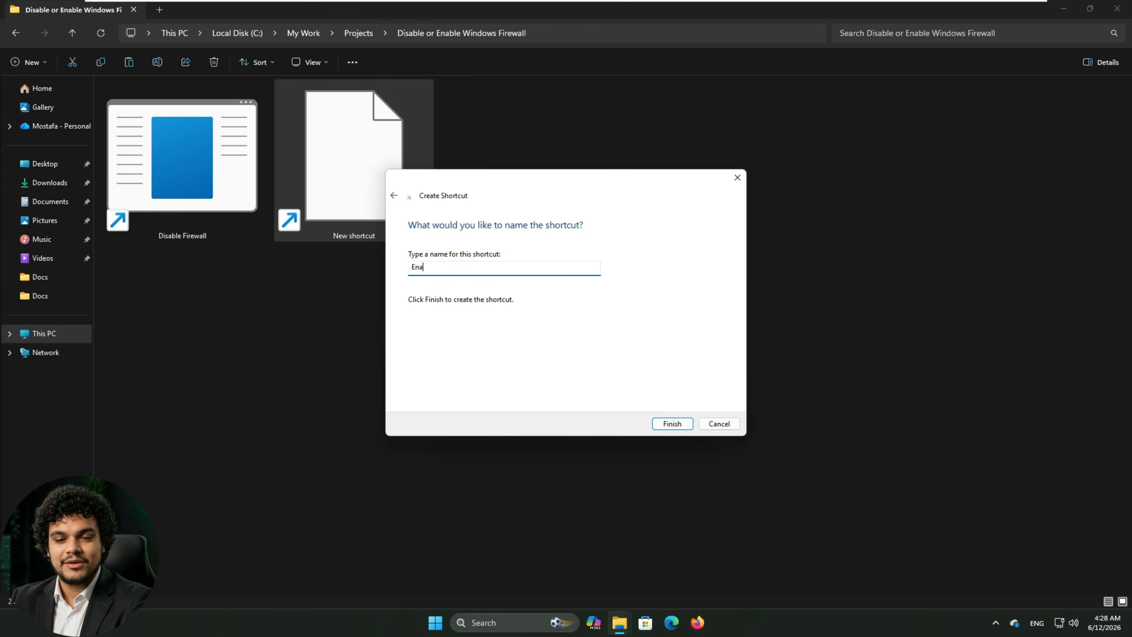
type("ble F")
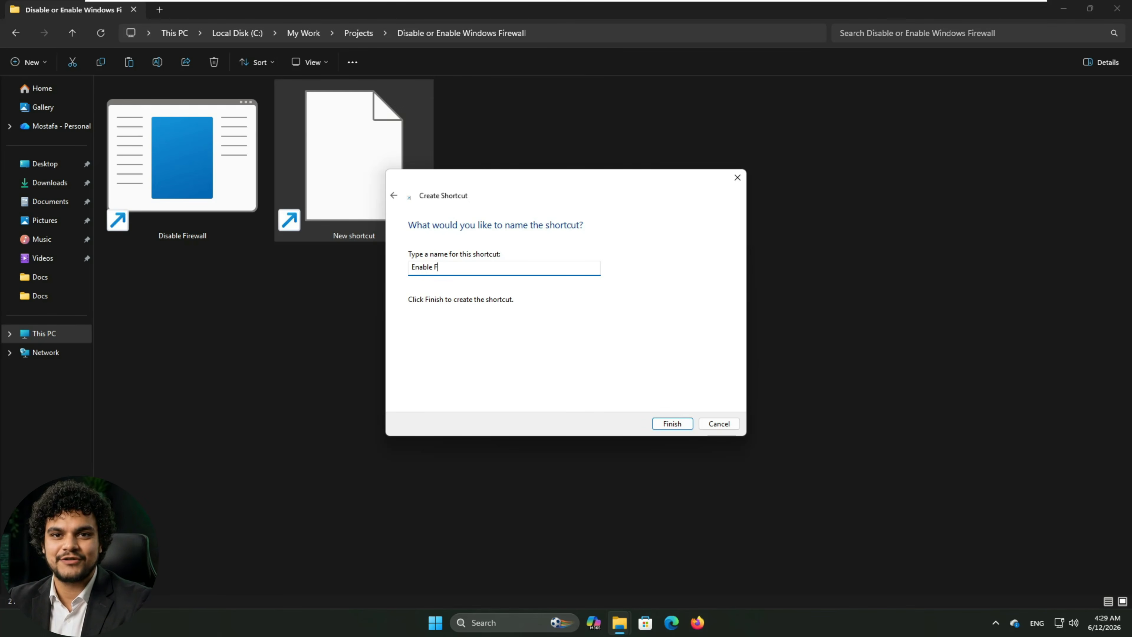
type("irewall")
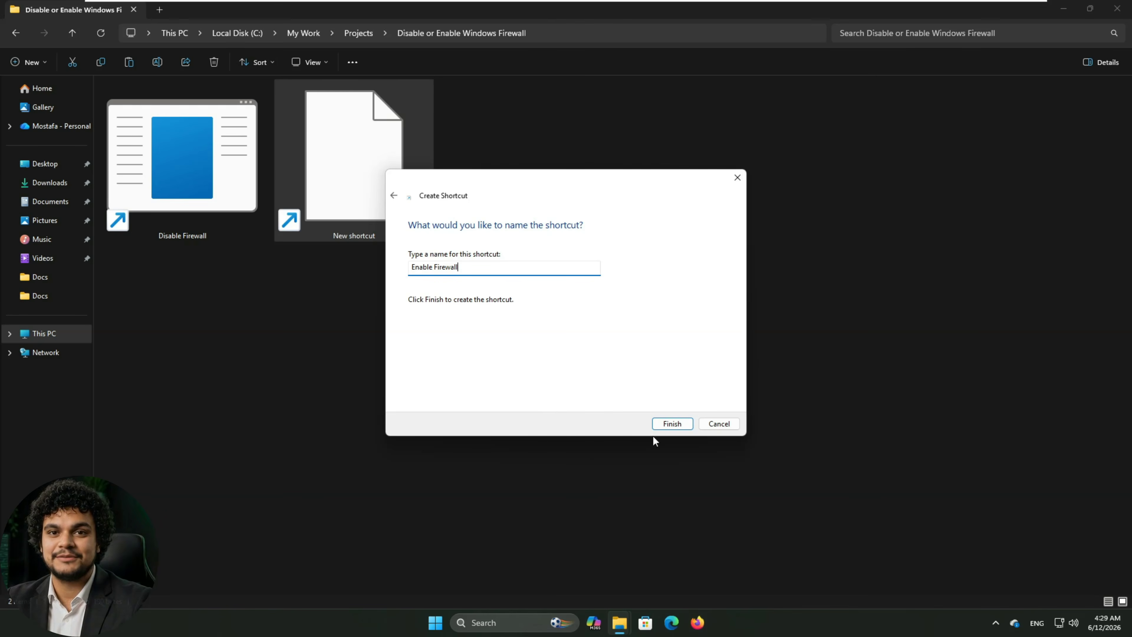
left_click(671, 423)
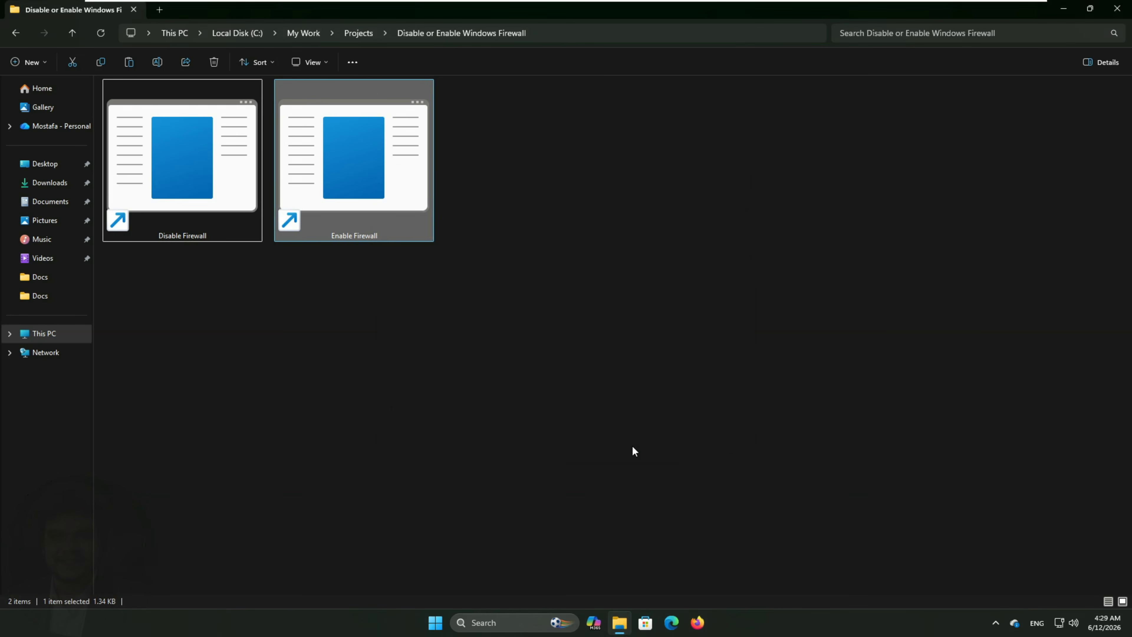
left_click(399, 336)
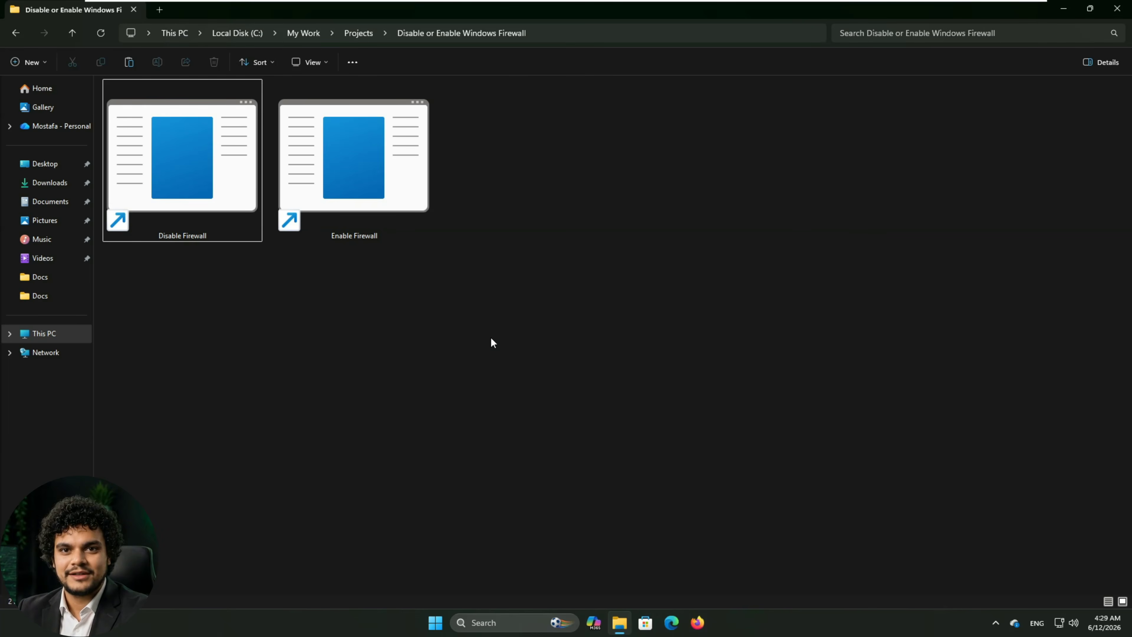
Change the icon of the Disable Firewall shortcut to the red X from the SHELL32 icon list and apply it.
right_click(203, 171)
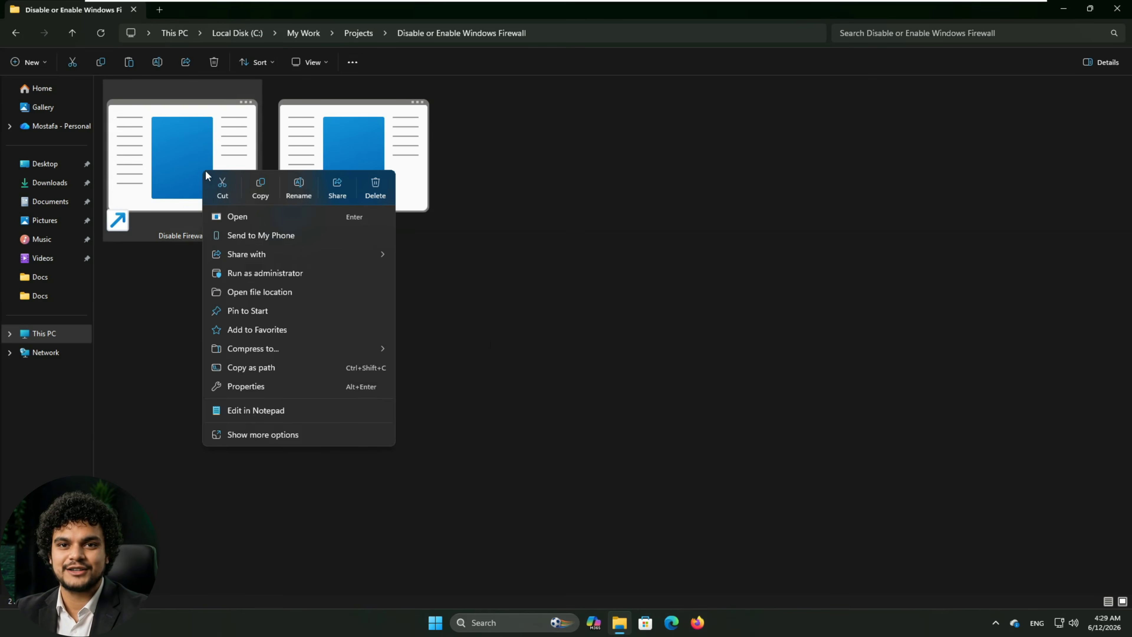
left_click(268, 386)
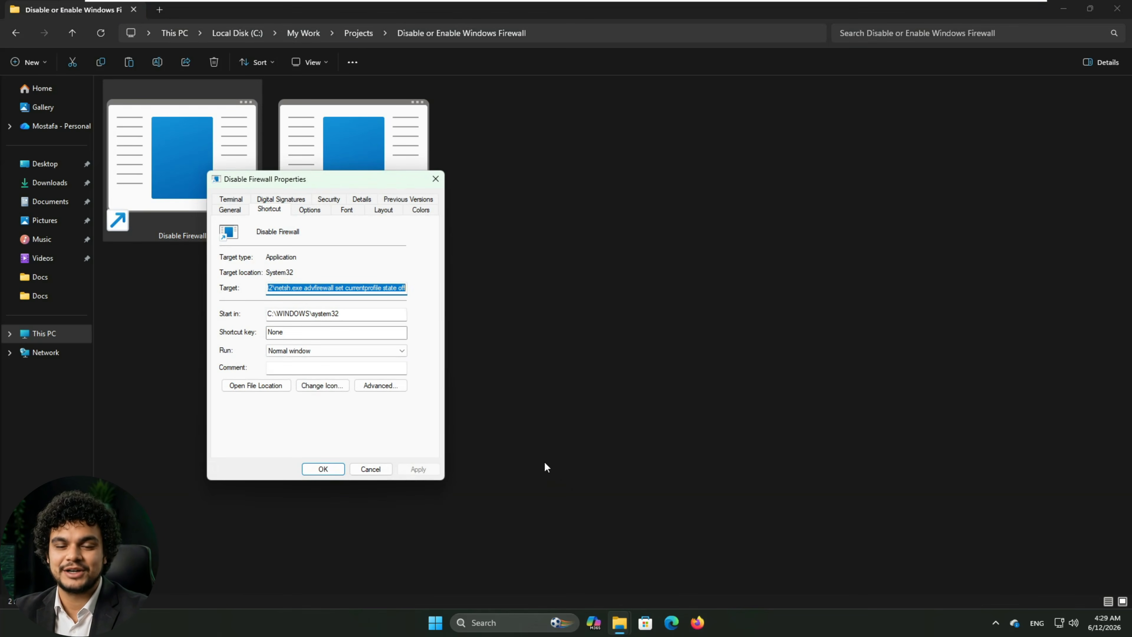
left_click_drag(355, 191, 579, 204)
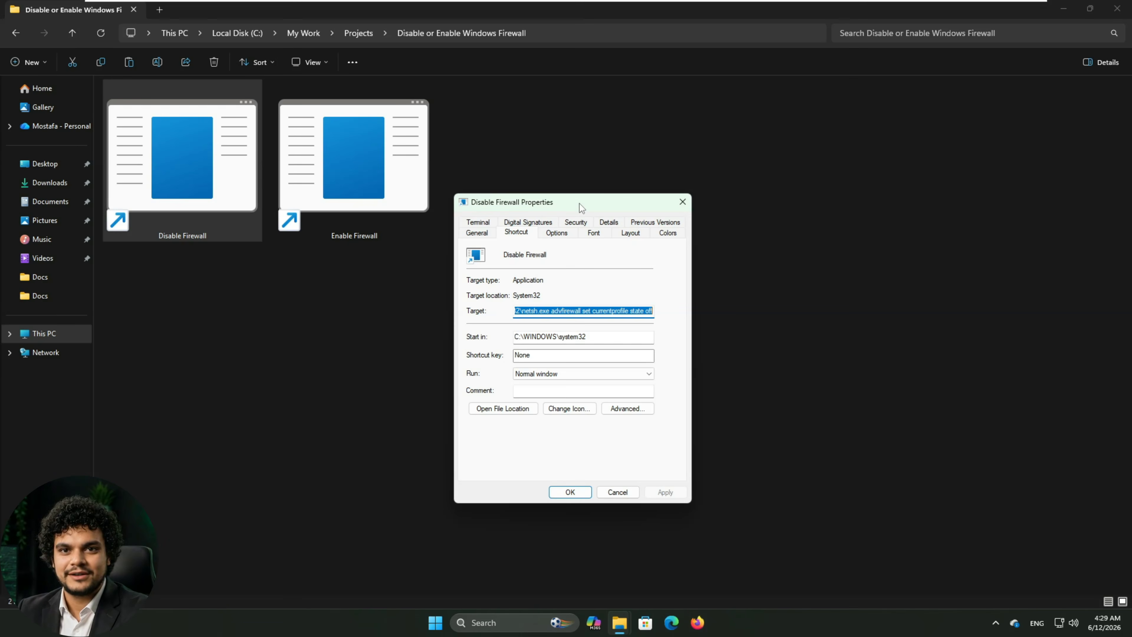
left_click(561, 411)
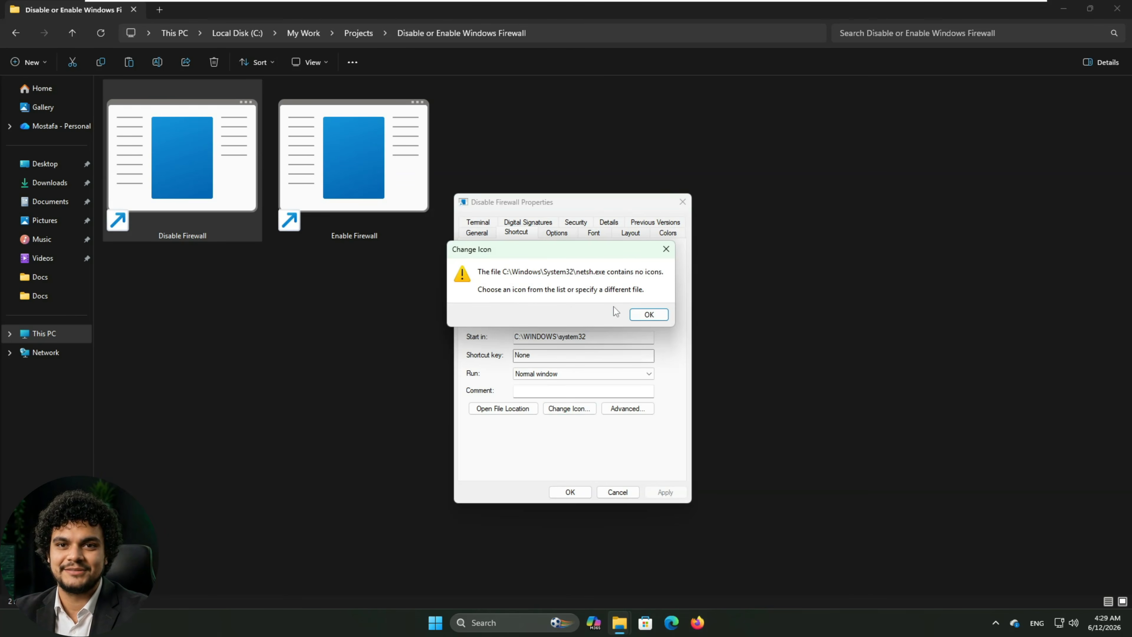
left_click(649, 315)
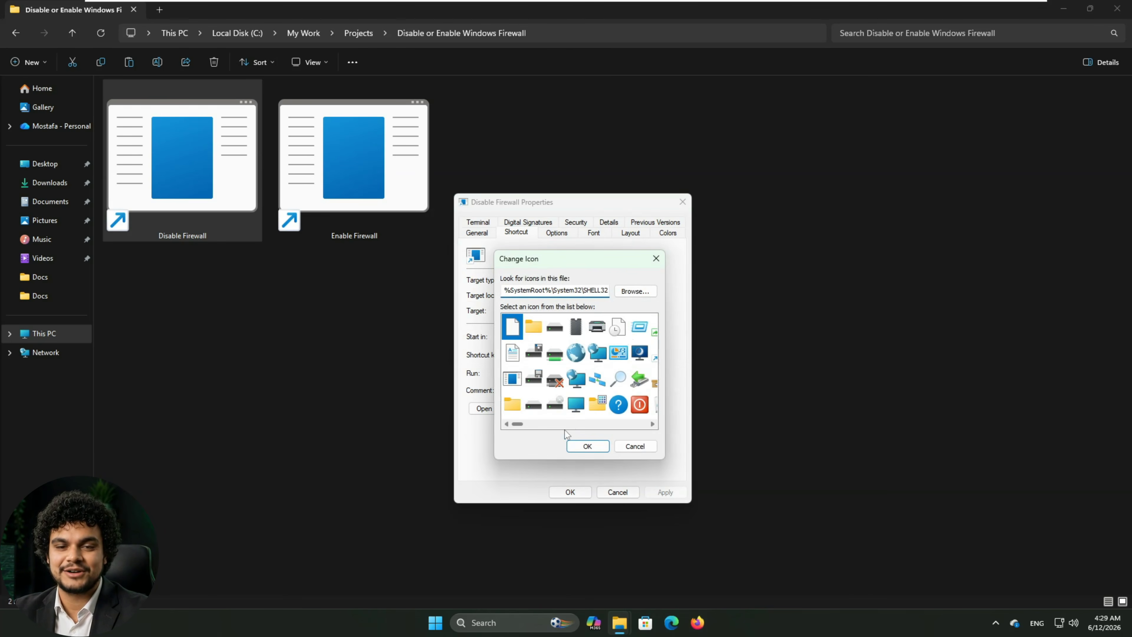
left_click(652, 424)
left_click(652, 424)
left_click(652, 424)
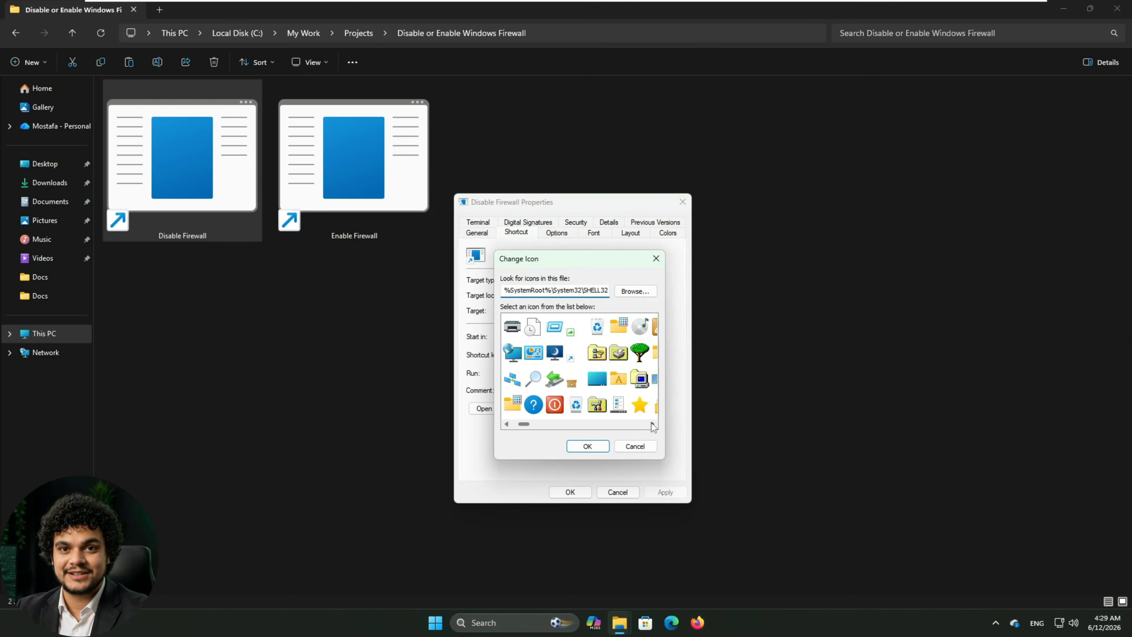
left_click(652, 424)
left_click(651, 424)
left_click(652, 424)
left_click(651, 424)
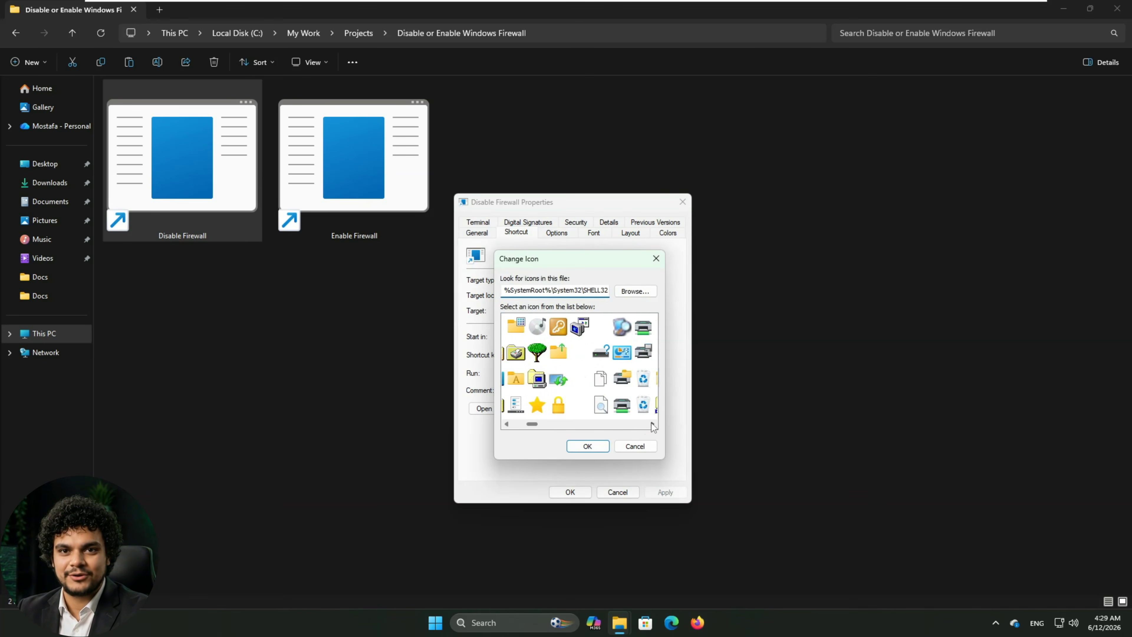
left_click(651, 424)
left_click(651, 423)
left_click(652, 424)
left_click(652, 424)
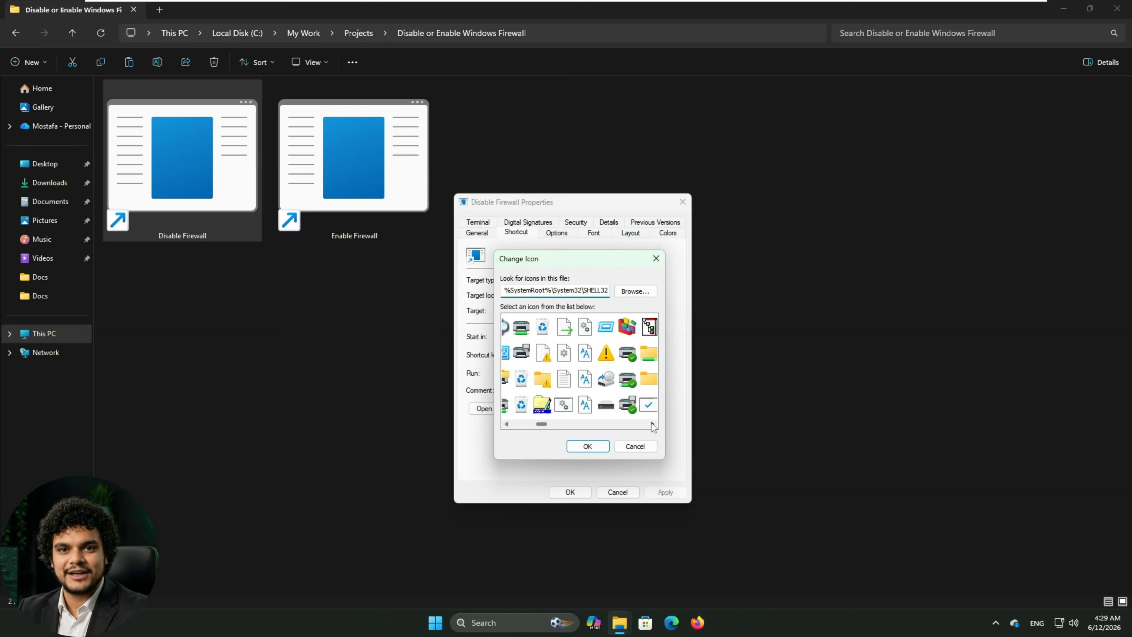
left_click(652, 424)
left_click(651, 423)
left_click(651, 424)
left_click(651, 424)
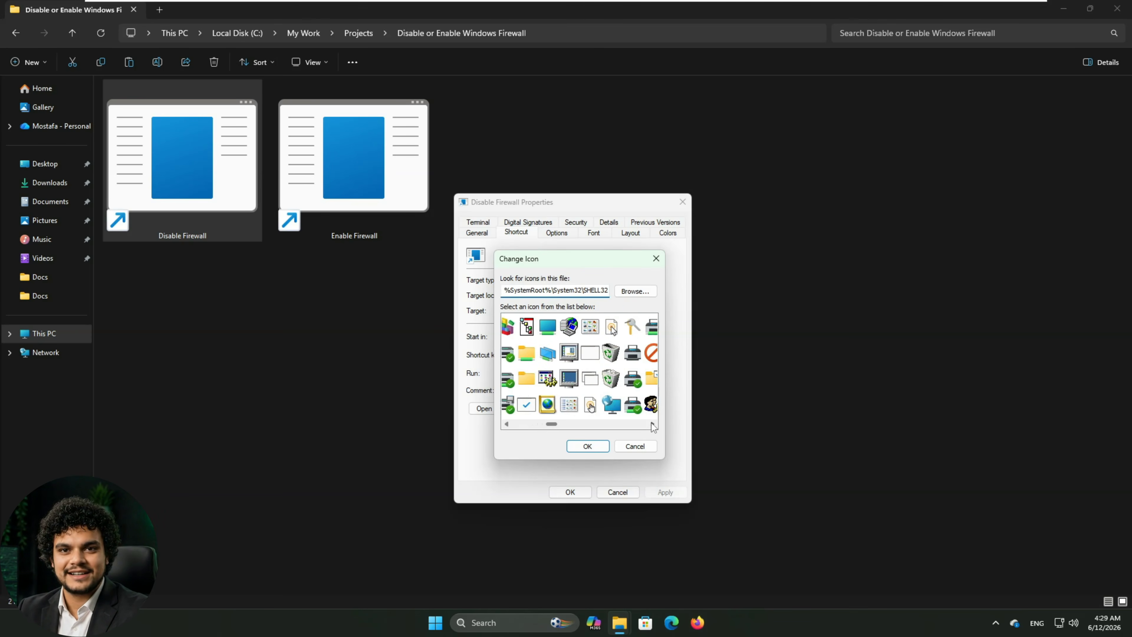
left_click(651, 424)
left_click(652, 424)
left_click(651, 424)
left_click(651, 424)
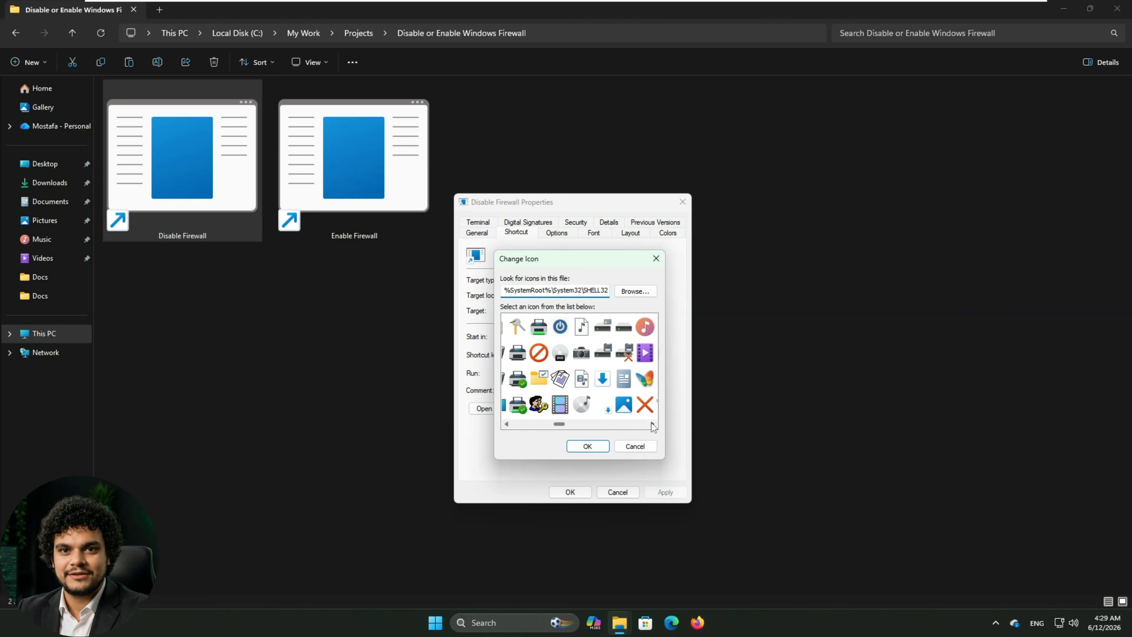
left_click(651, 423)
left_click(652, 423)
left_click(651, 424)
left_click(652, 423)
left_click(652, 423)
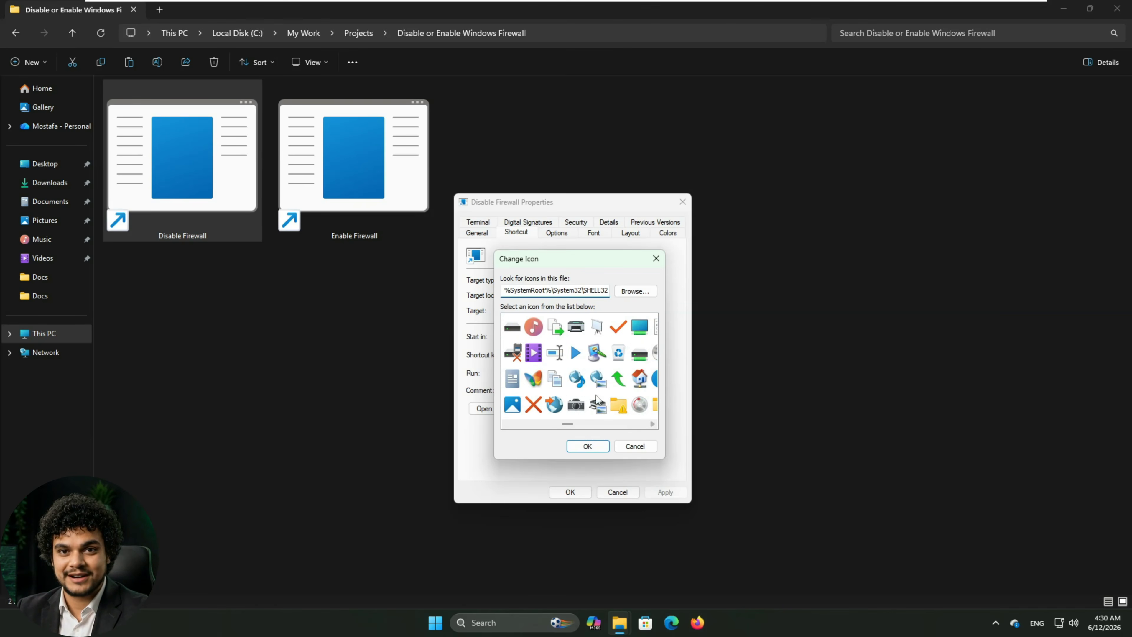
left_click(533, 406)
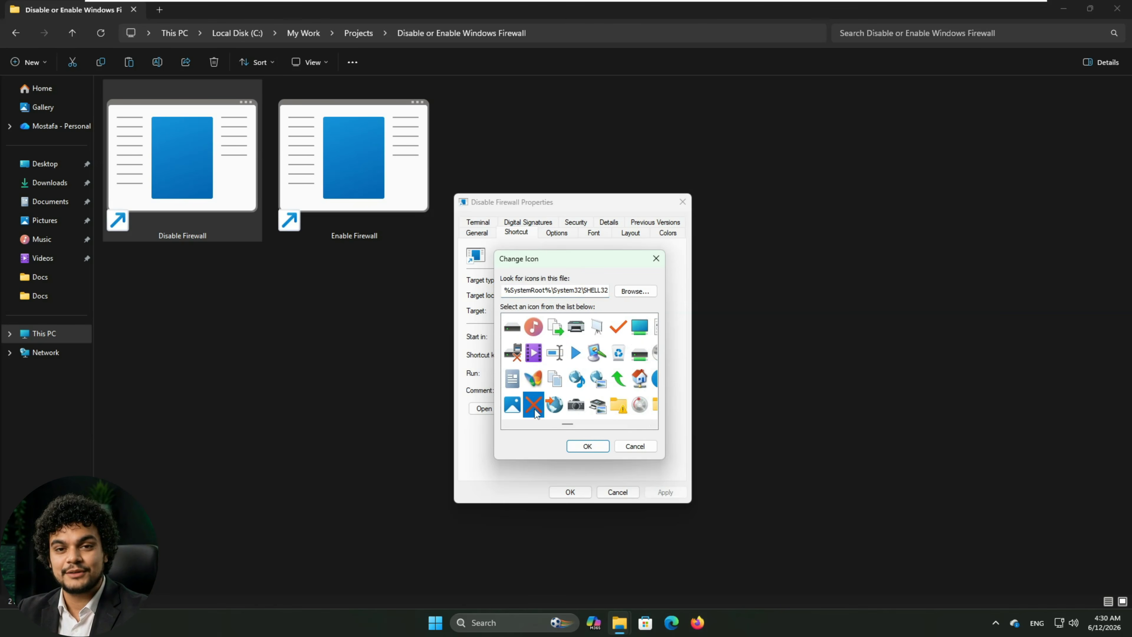
left_click(588, 446)
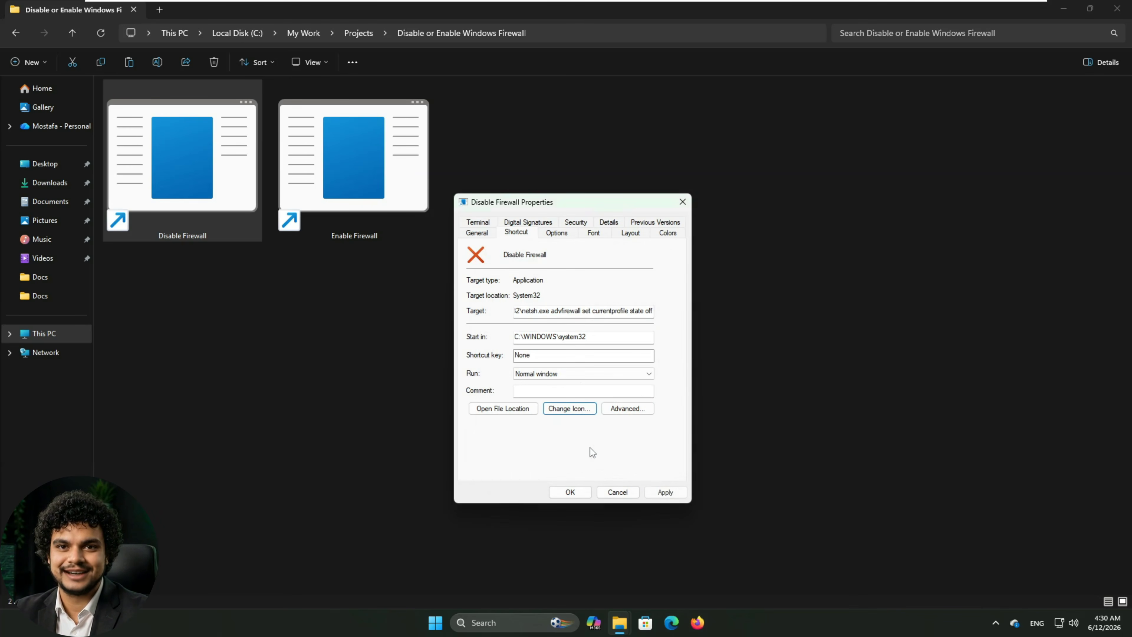
left_click(664, 492)
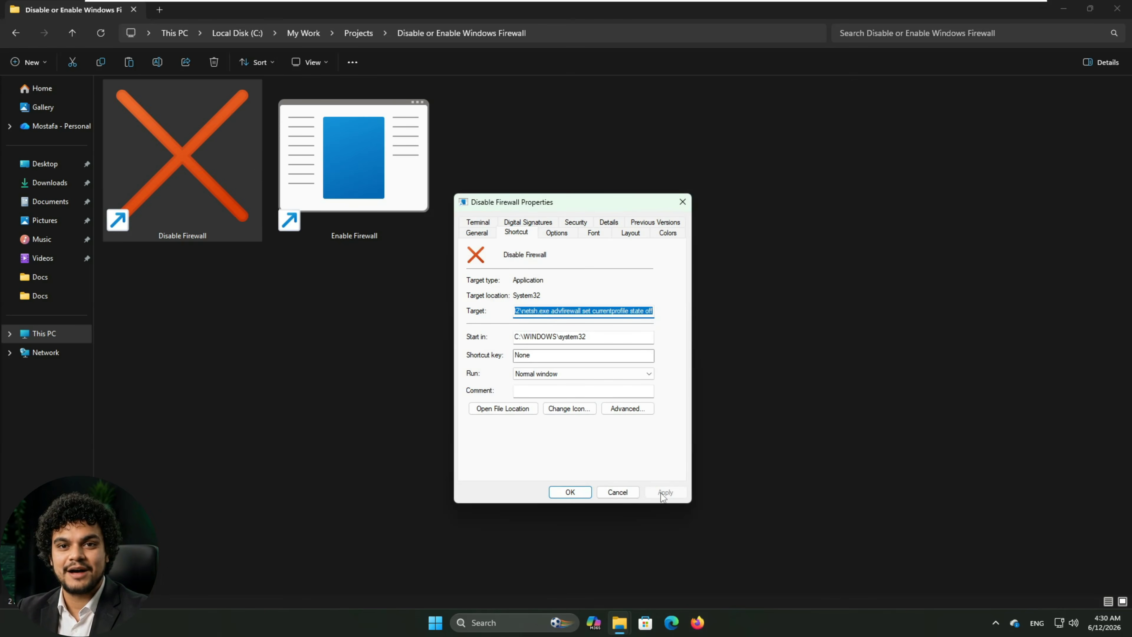
left_click(579, 492)
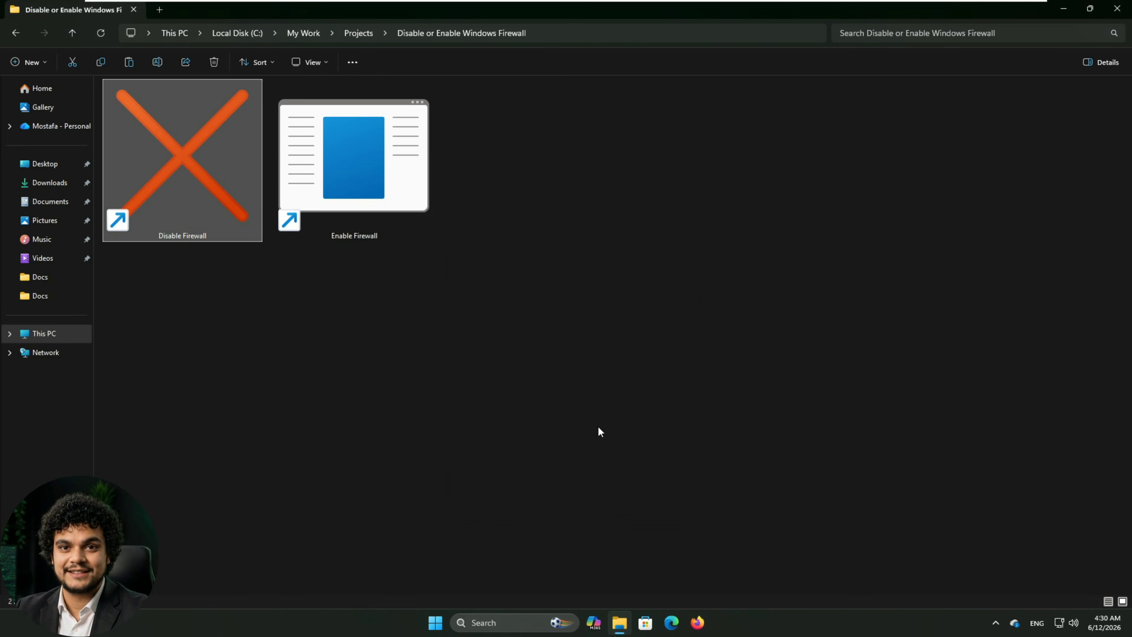
left_click(528, 370)
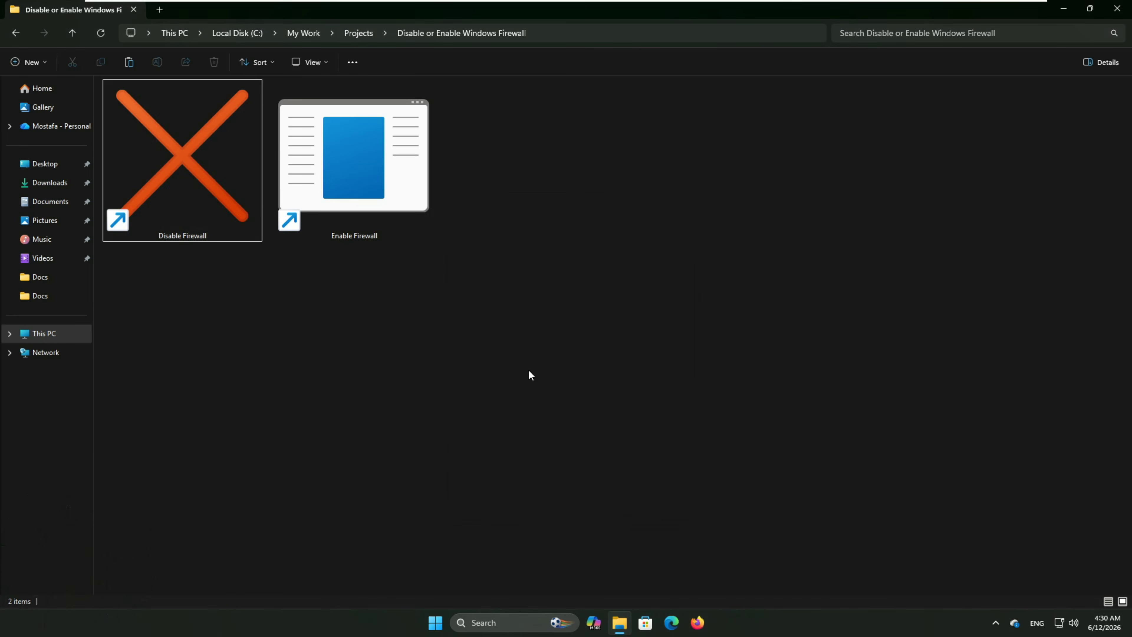
Change the icon of the Enable Firewall shortcut to a green check mark from the SHELL32 icon list and apply it.
right_click(355, 146)
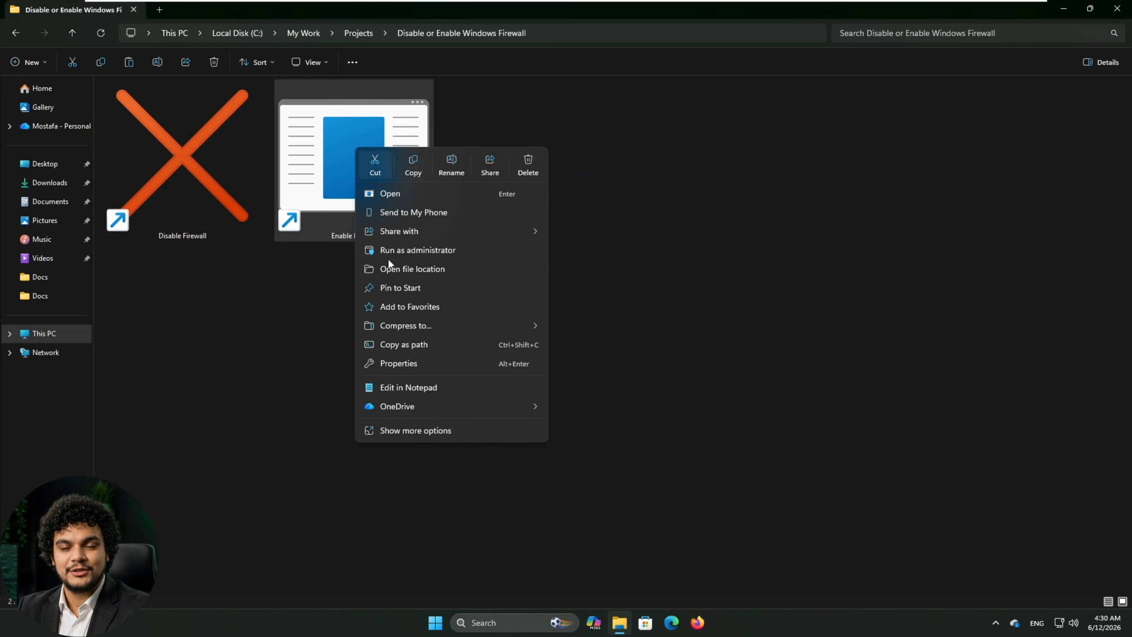
left_click(423, 363)
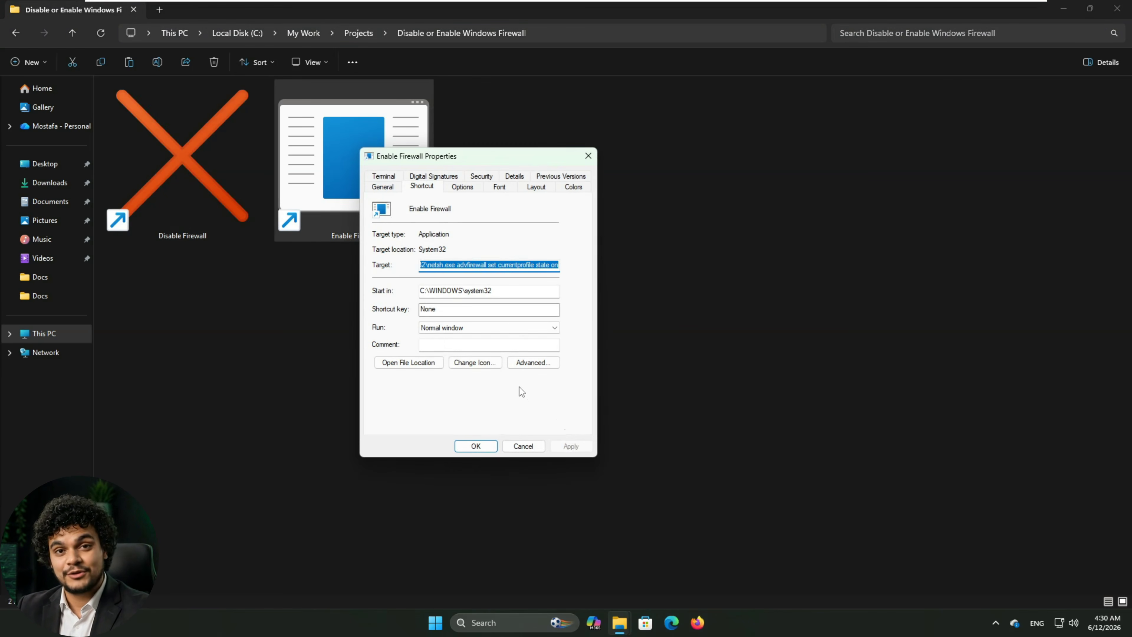
left_click(469, 366)
left_click(647, 314)
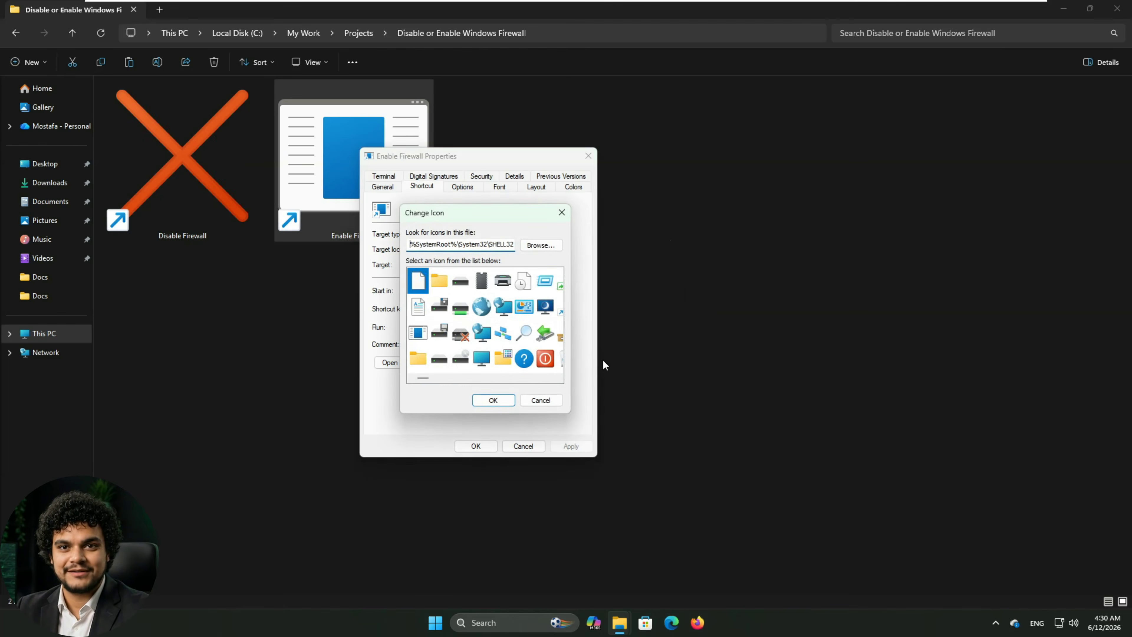
left_click_drag(423, 379, 537, 379)
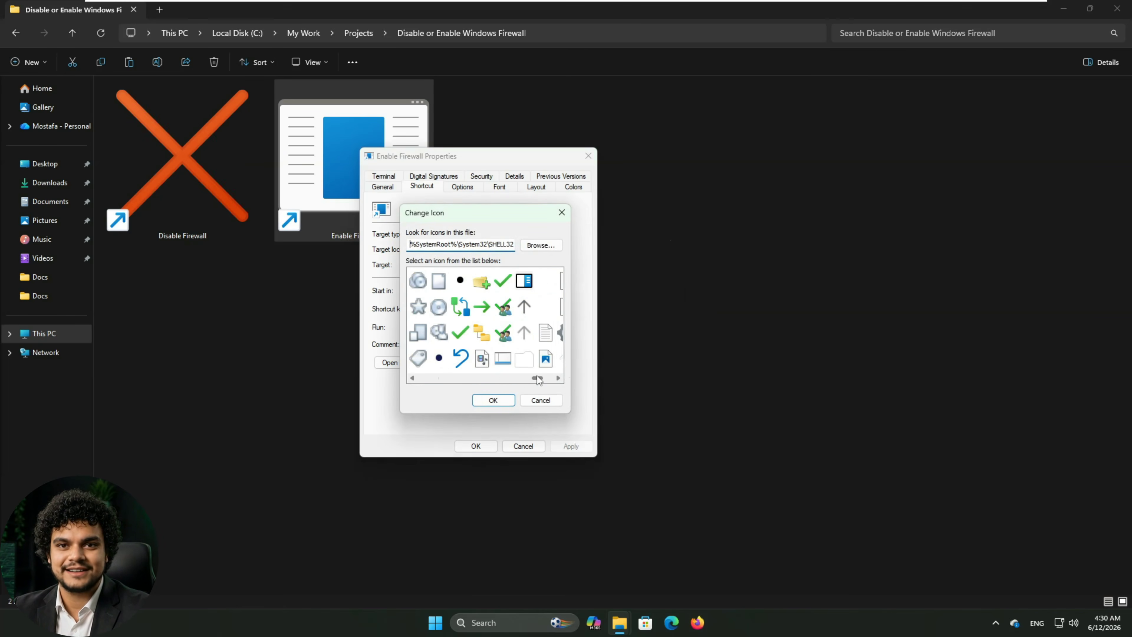
left_click(461, 332)
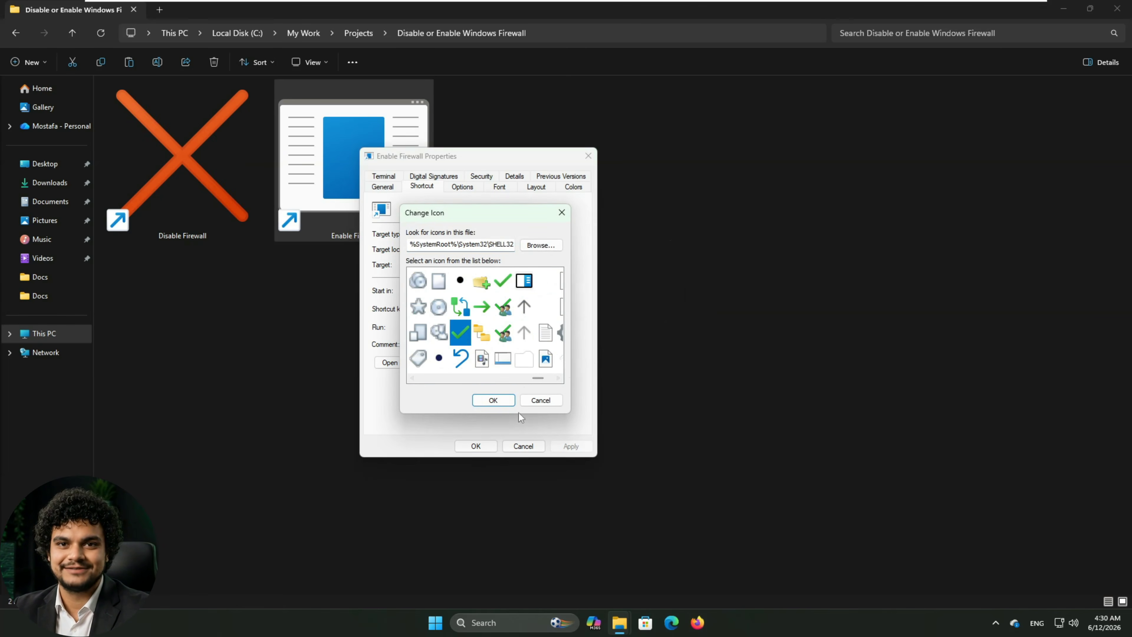
left_click(508, 402)
left_click(571, 446)
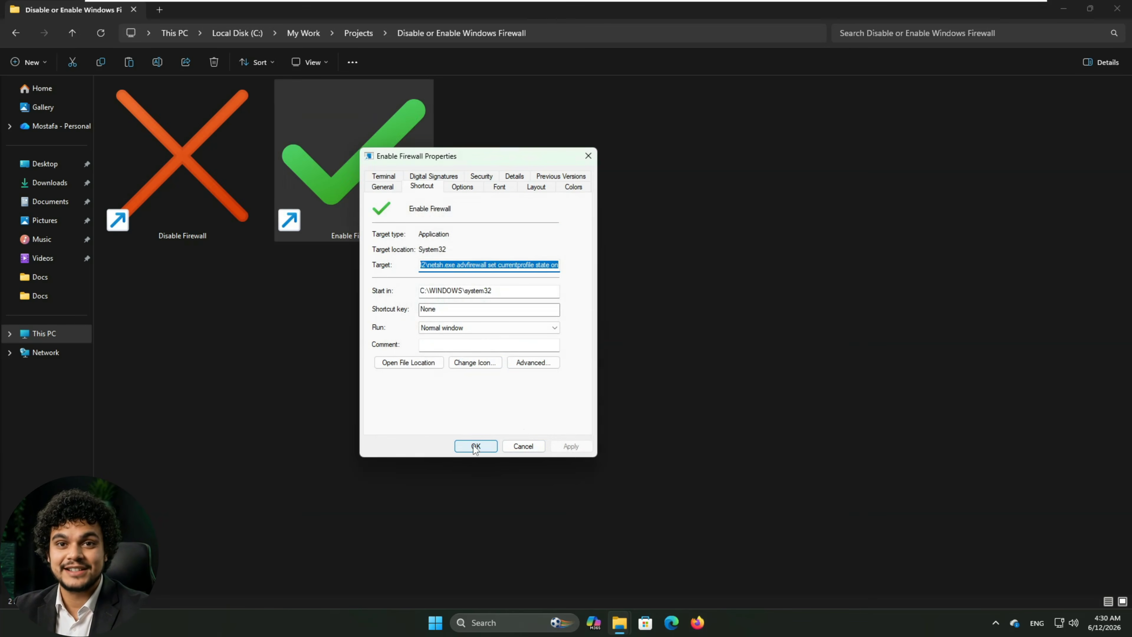
left_click(522, 446)
left_click(585, 400)
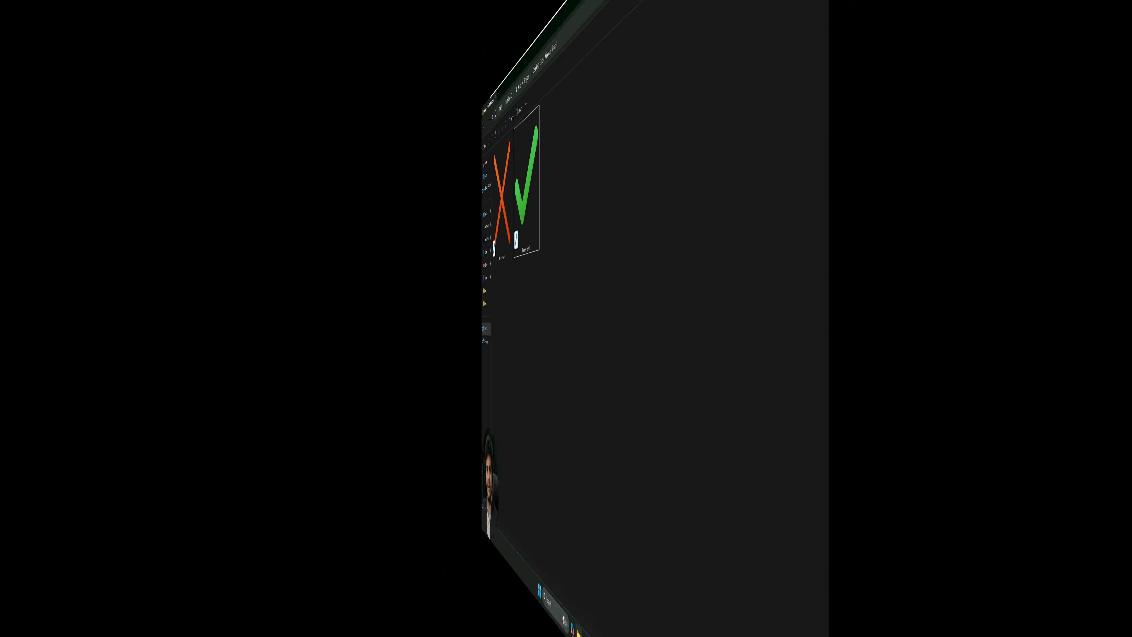
Open Windows Defender Firewall in Control Panel and check the firewall state for the private and public networks.
key("super+s")
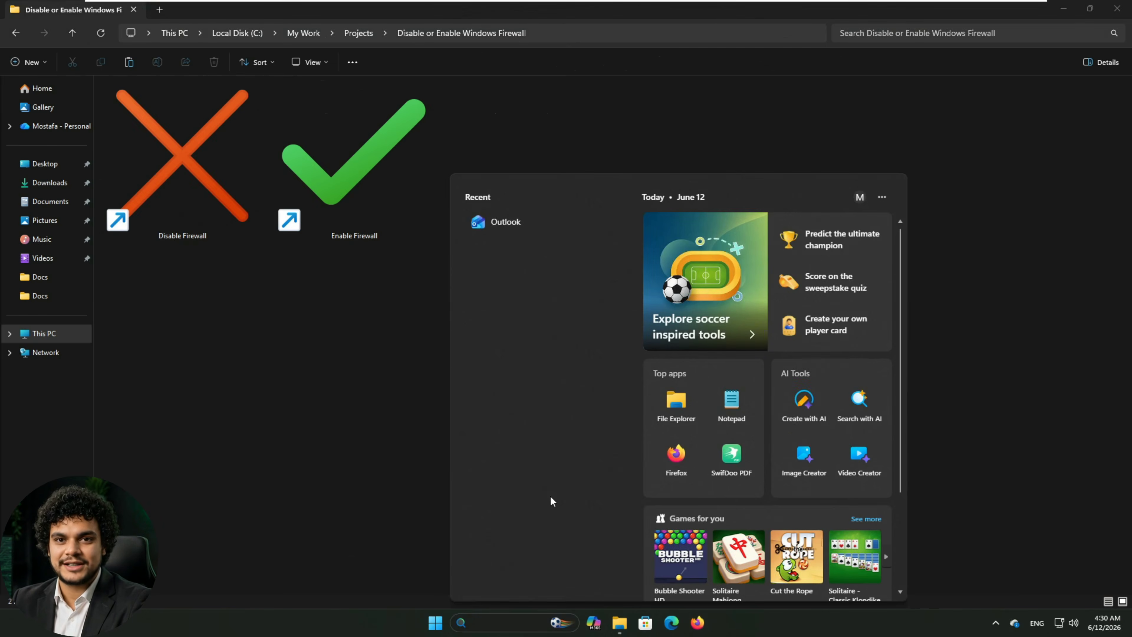
type("control Panel")
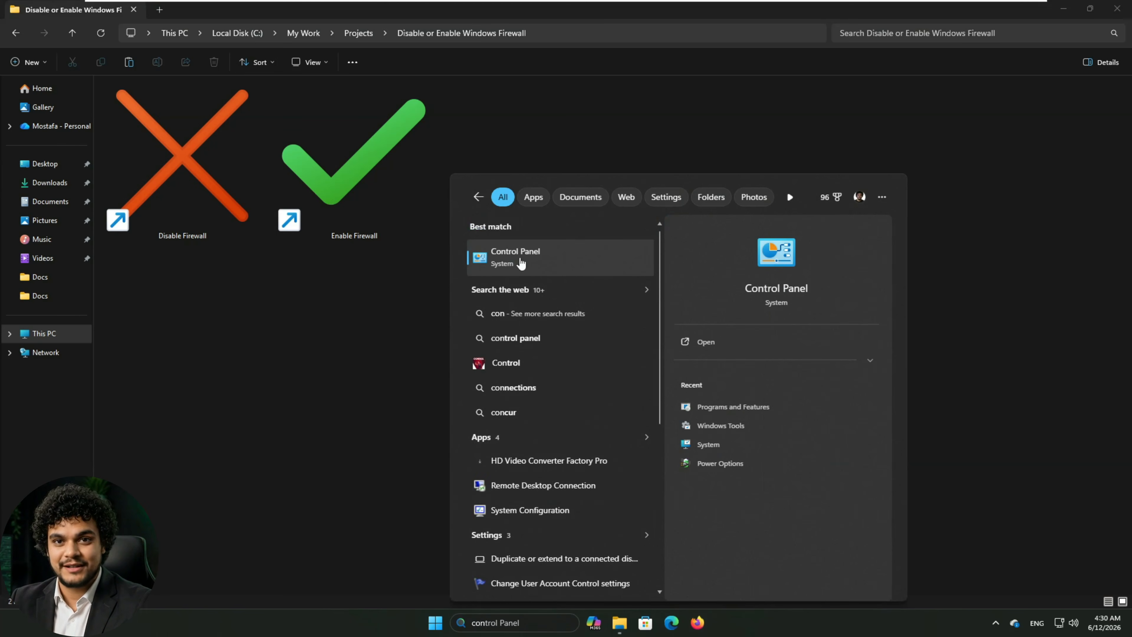
left_click(521, 263)
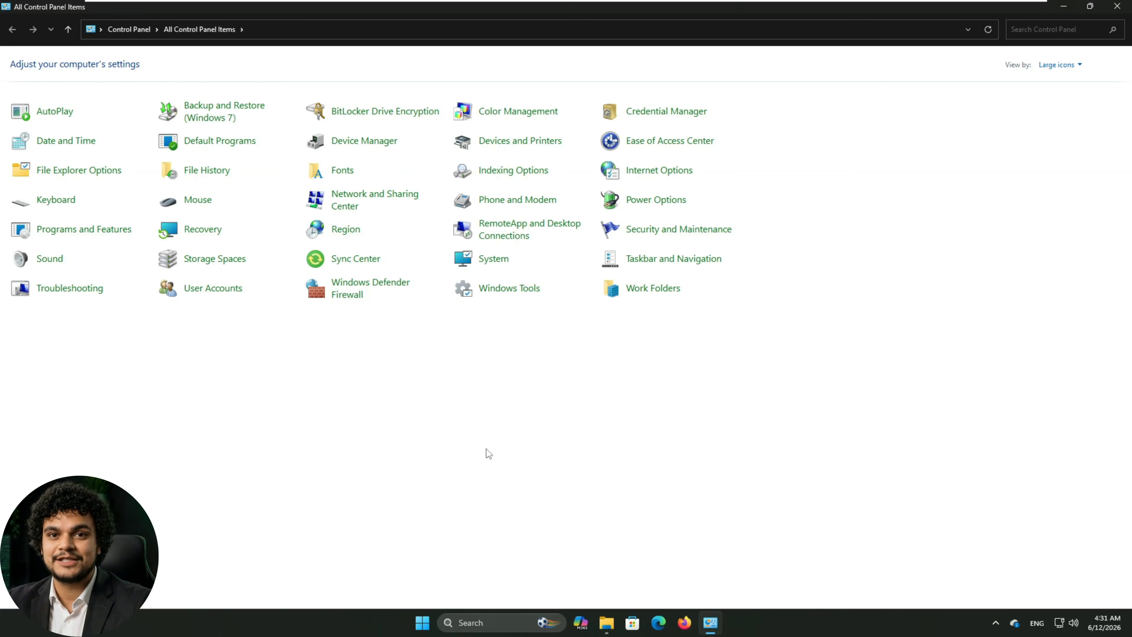
left_click(354, 288)
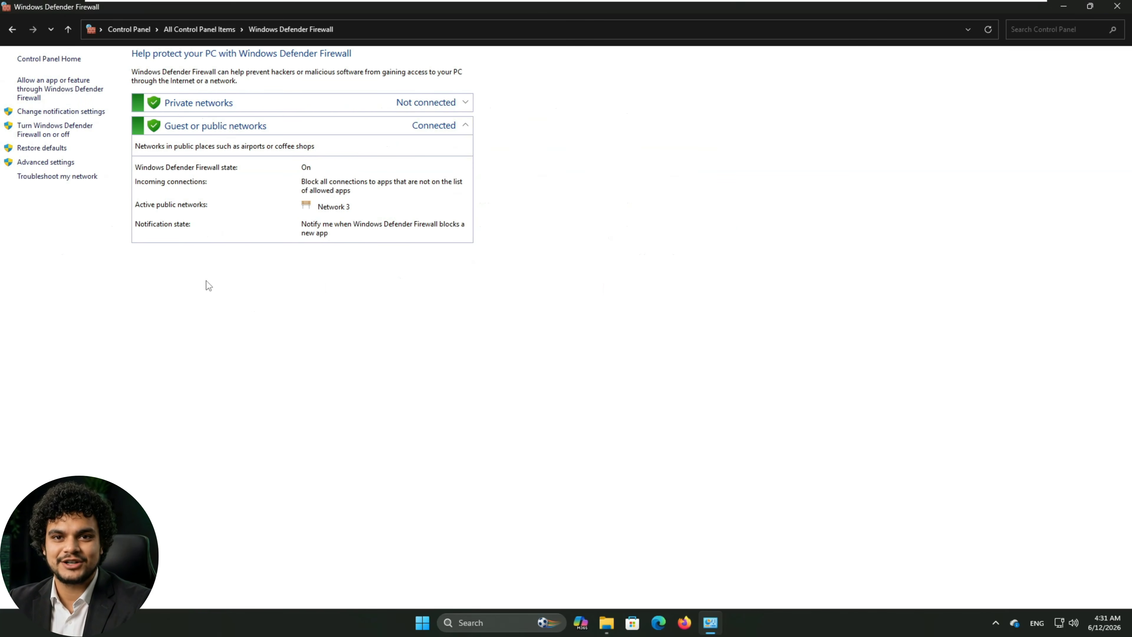
Return to the shortcuts folder, leaving Control Panel open, and run the Disable Firewall shortcut.
left_click(1063, 6)
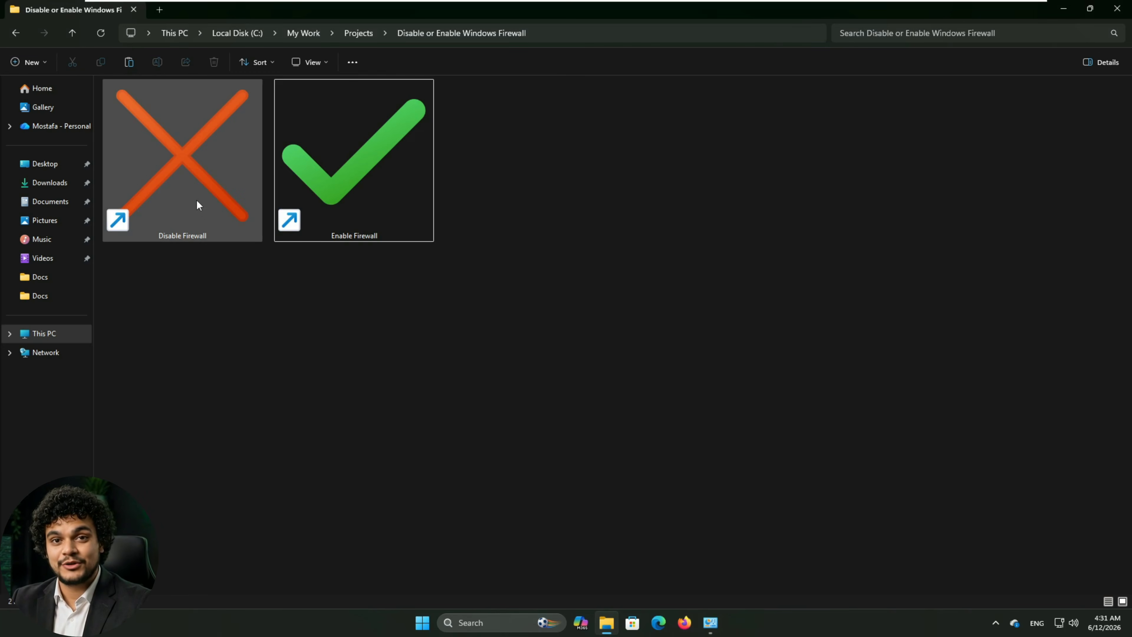
left_click(196, 192)
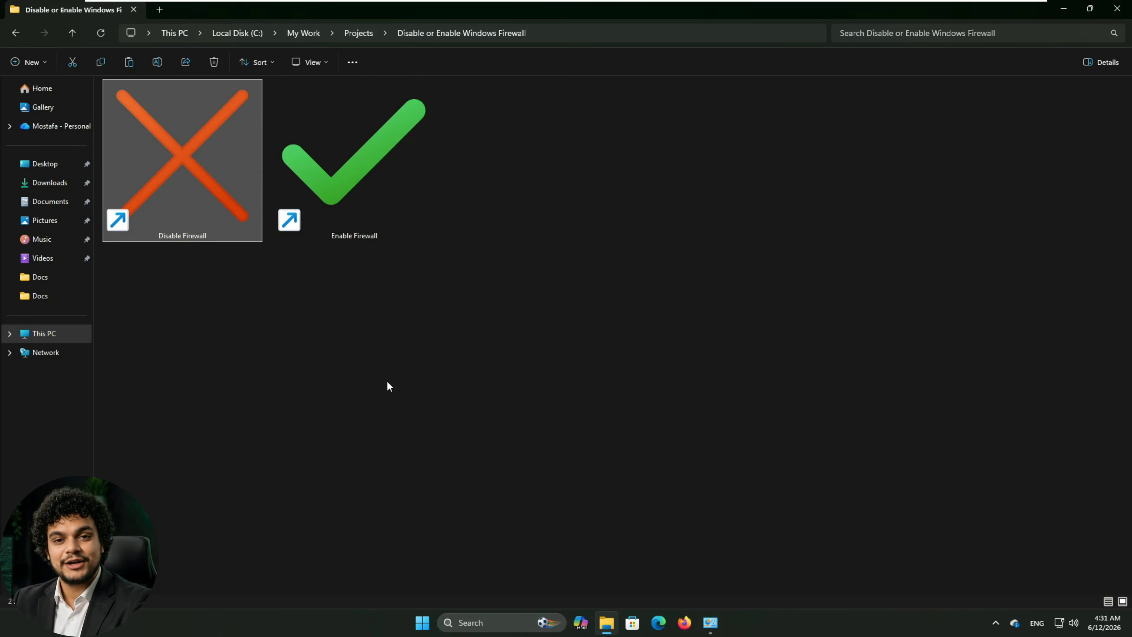
key("Return")
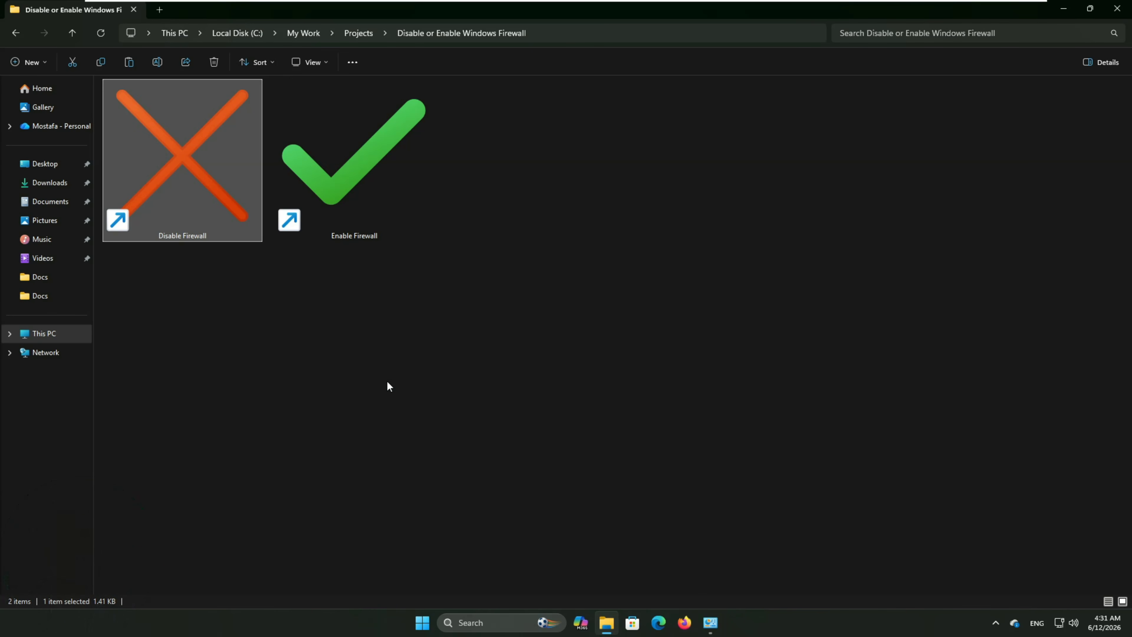
Recheck the firewall state in Windows Defender Firewall, closing and reopening its Control Panel page, and return to the shortcuts folder.
left_click(709, 622)
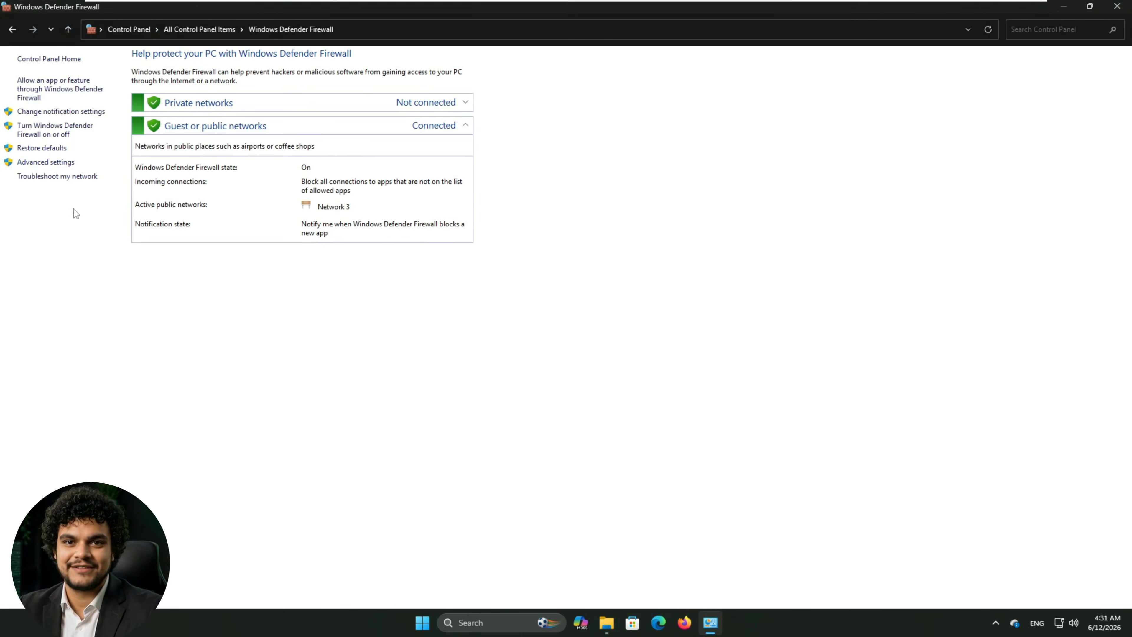
left_click(1117, 7)
left_click(508, 623)
left_click(515, 222)
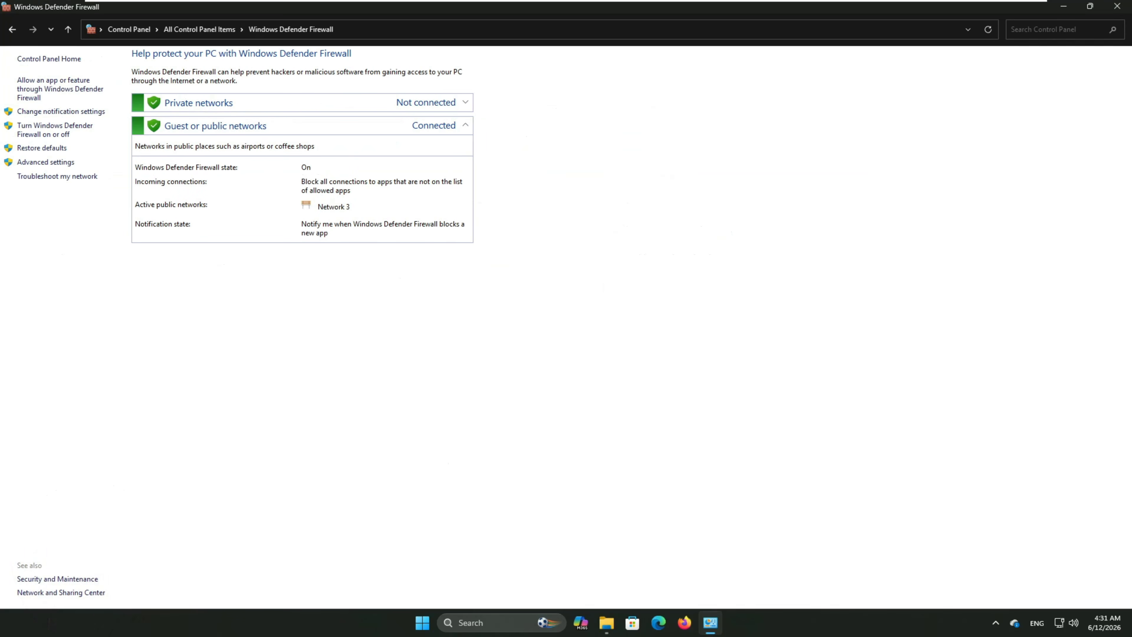
left_click(1117, 6)
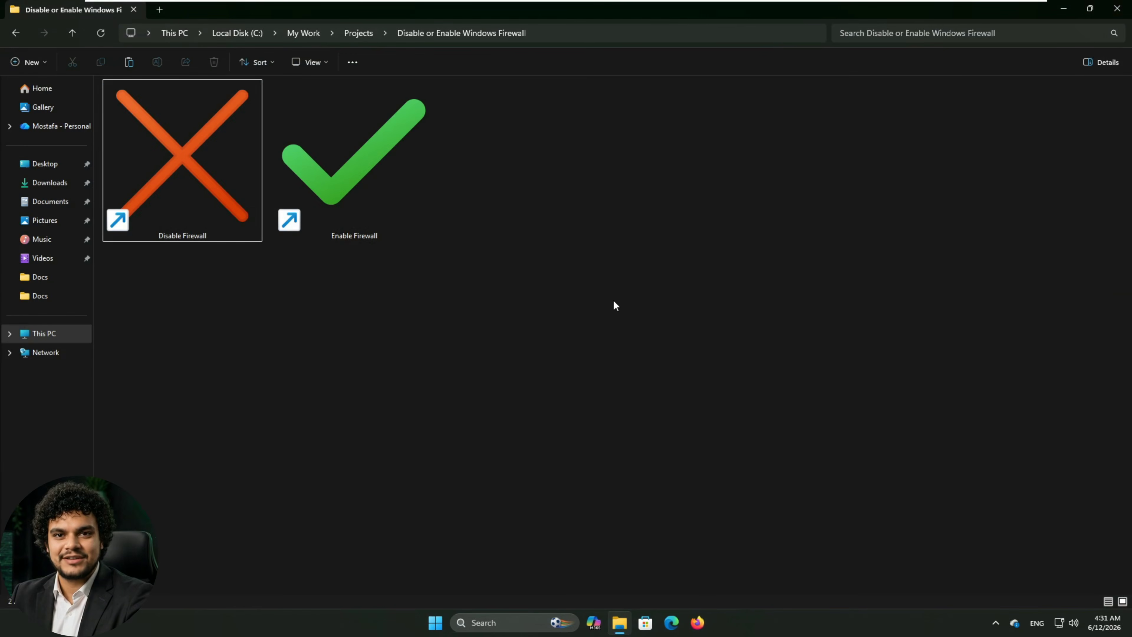
Set the Disable Firewall shortcut to always run as administrator in its advanced properties and apply the change.
left_click(207, 188)
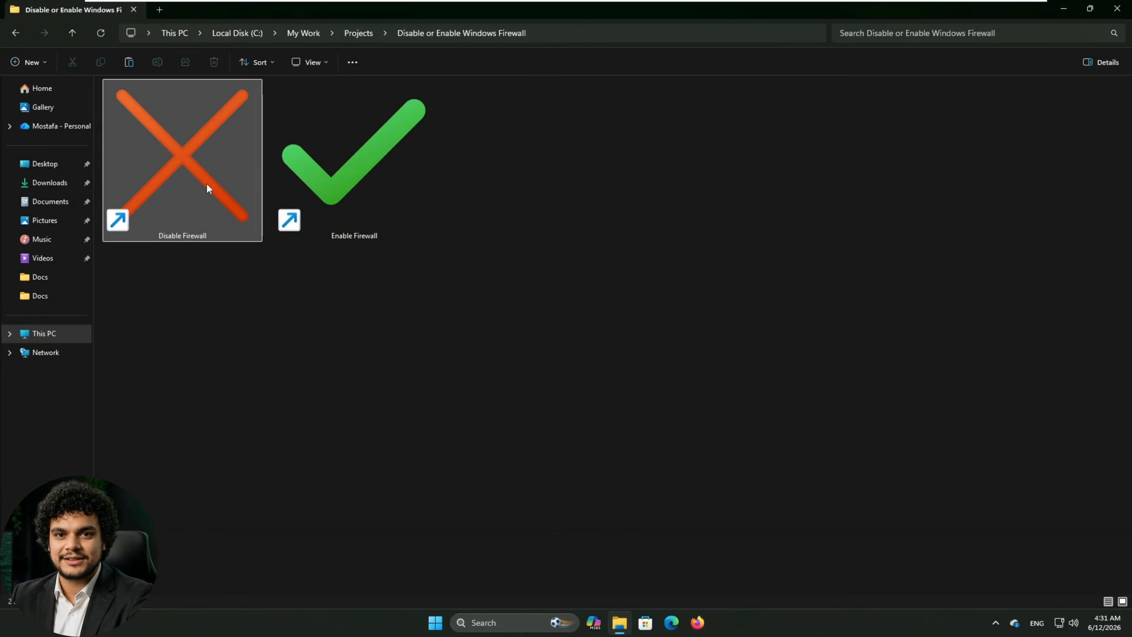
right_click(198, 164)
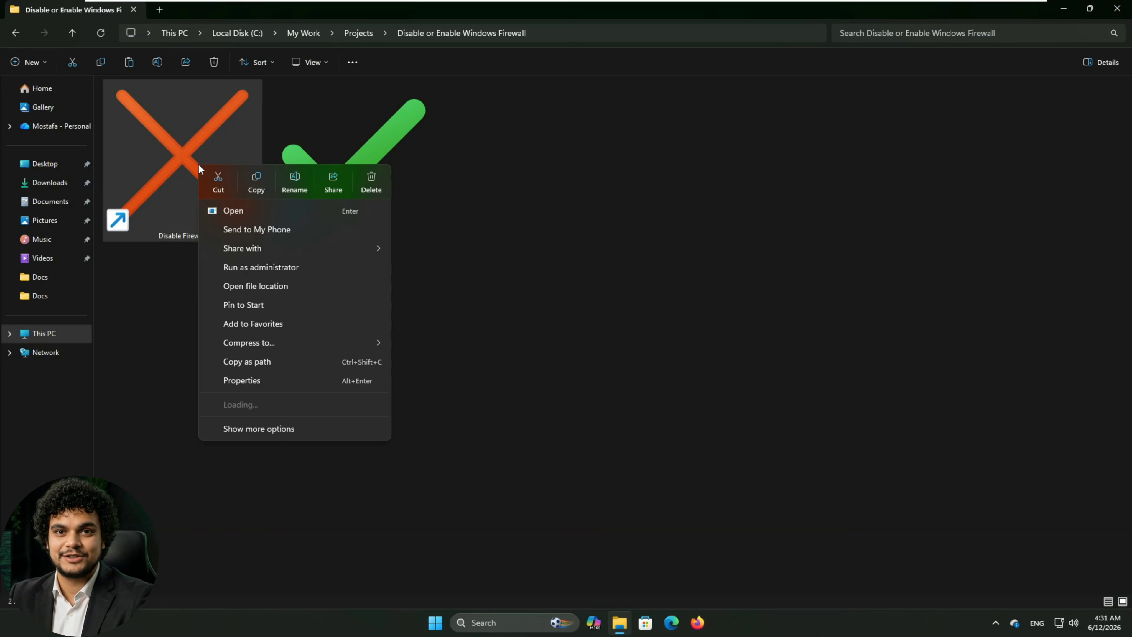
left_click(259, 380)
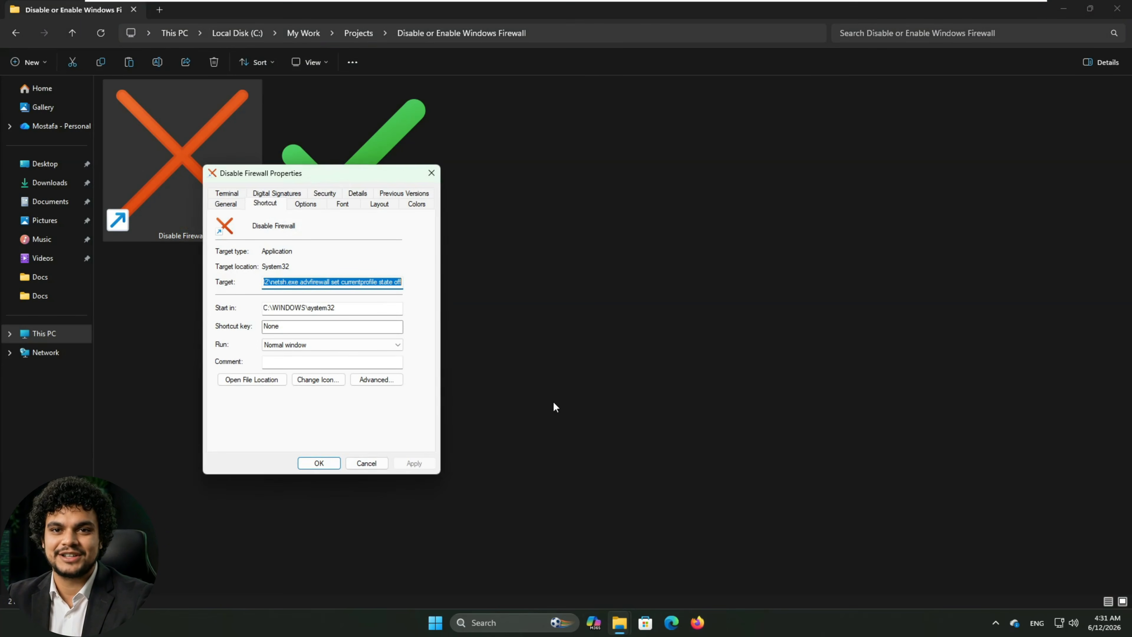
left_click(392, 382)
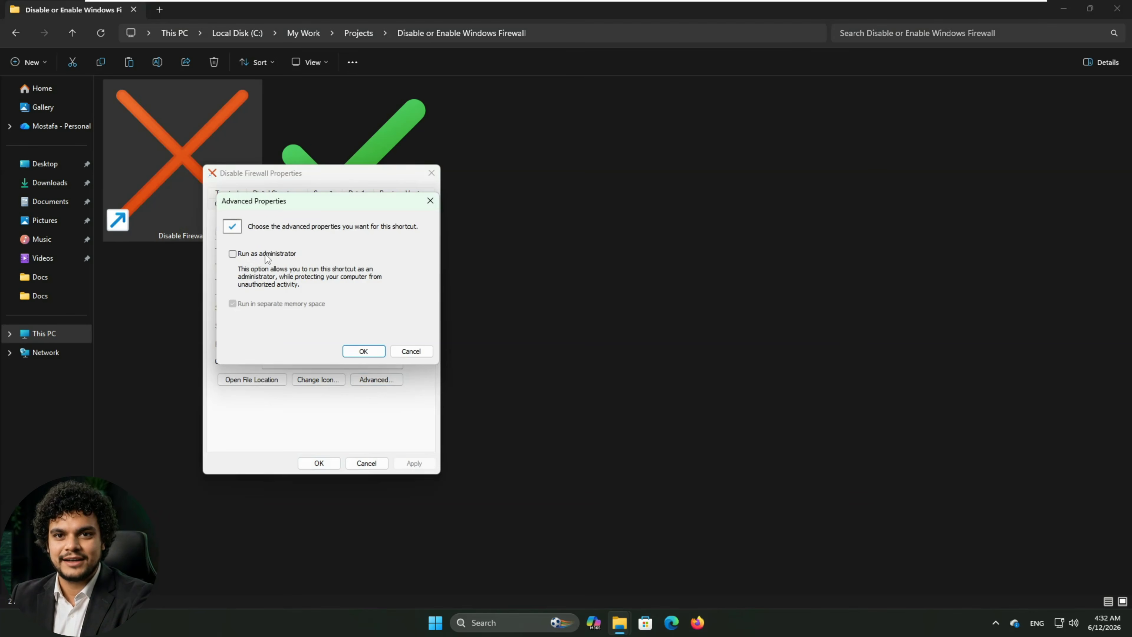
left_click(232, 254)
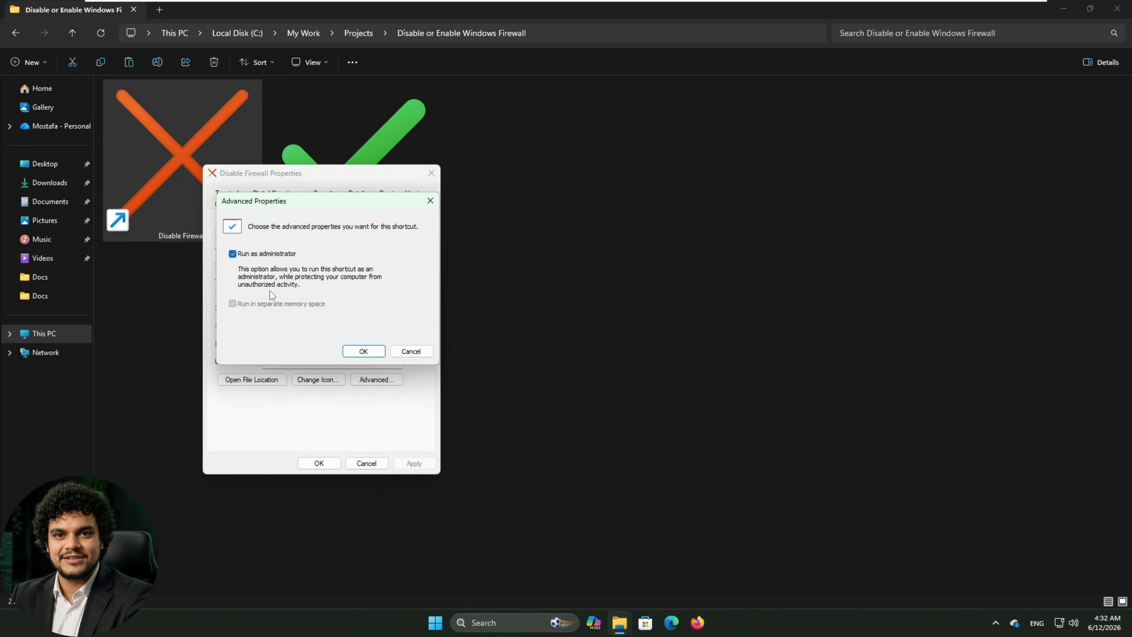
left_click(363, 351)
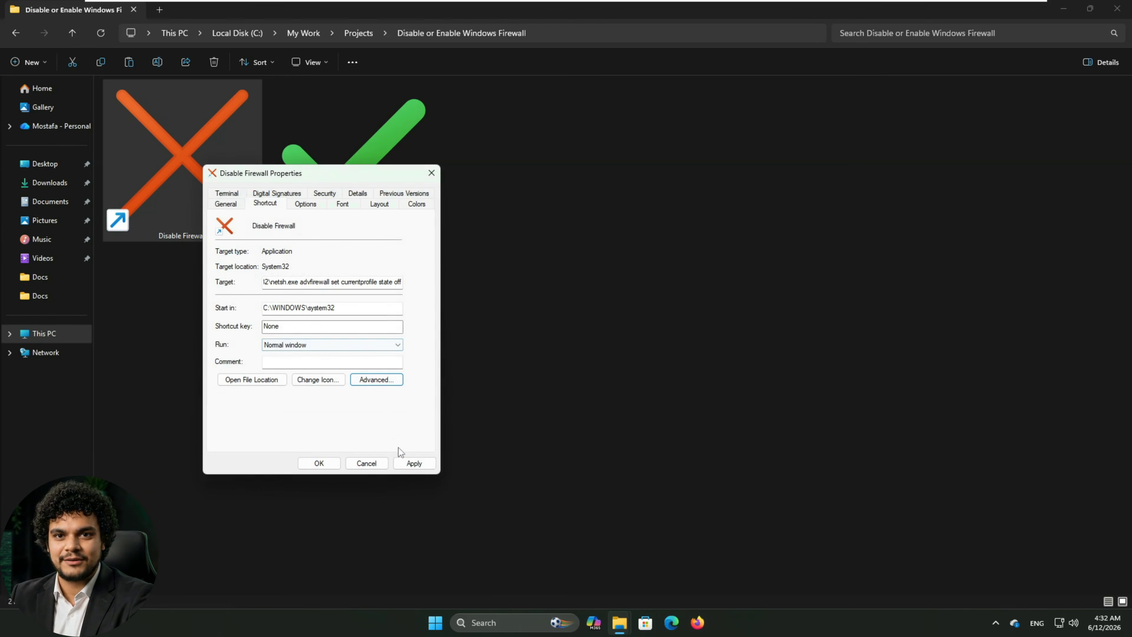
left_click(414, 464)
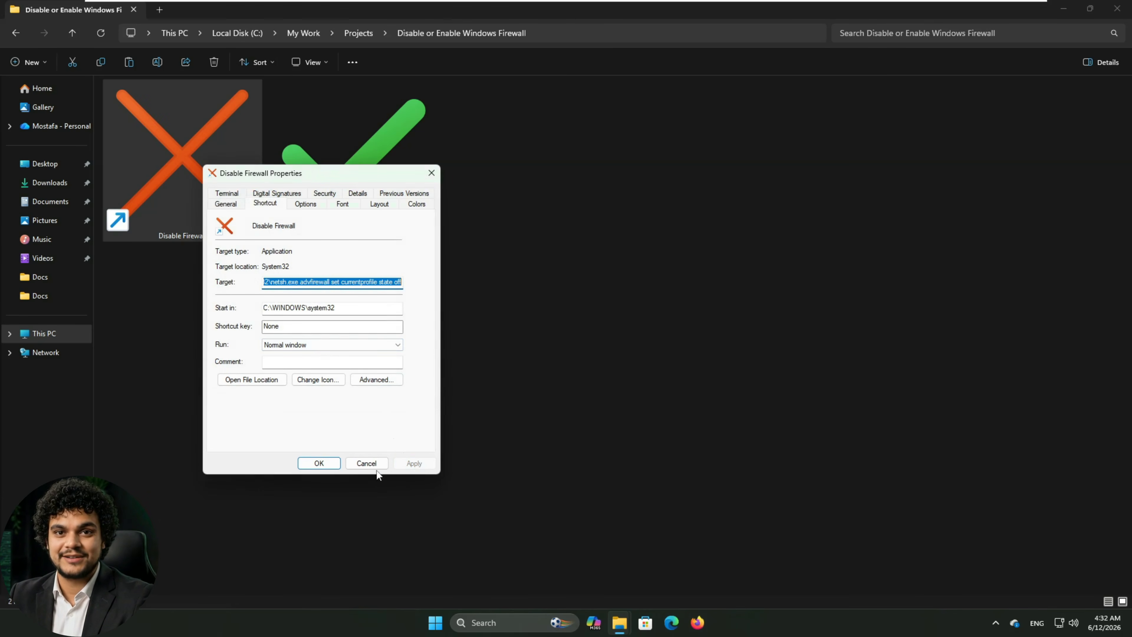
left_click(319, 463)
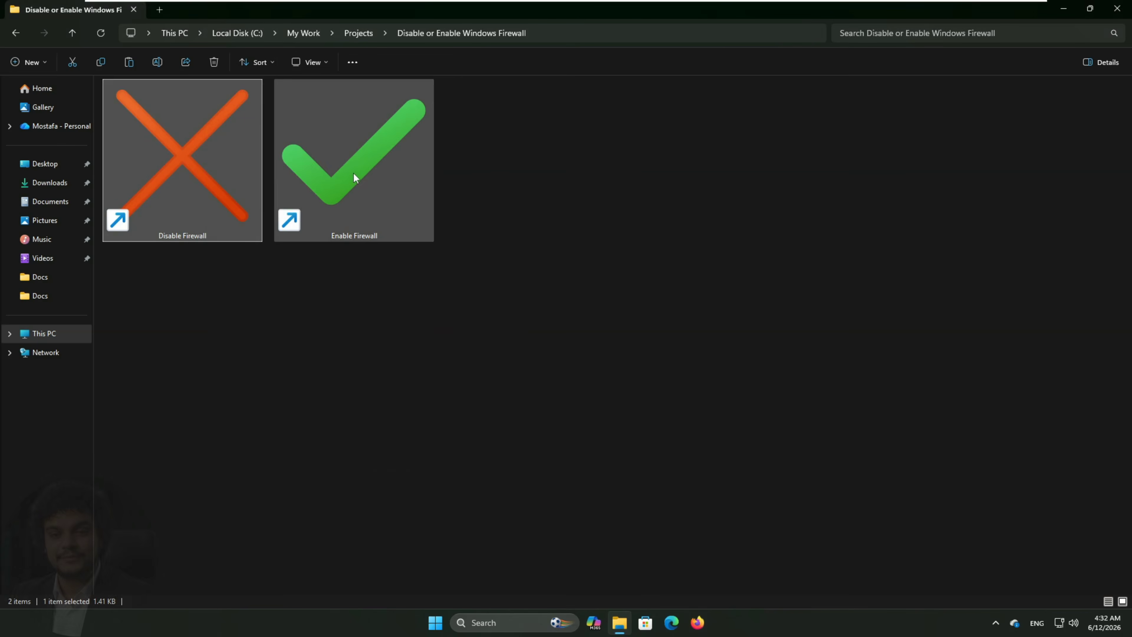
Turn on Run as administrator in the Enable Firewall shortcut's advanced properties and save the change.
right_click(354, 173)
left_click(396, 389)
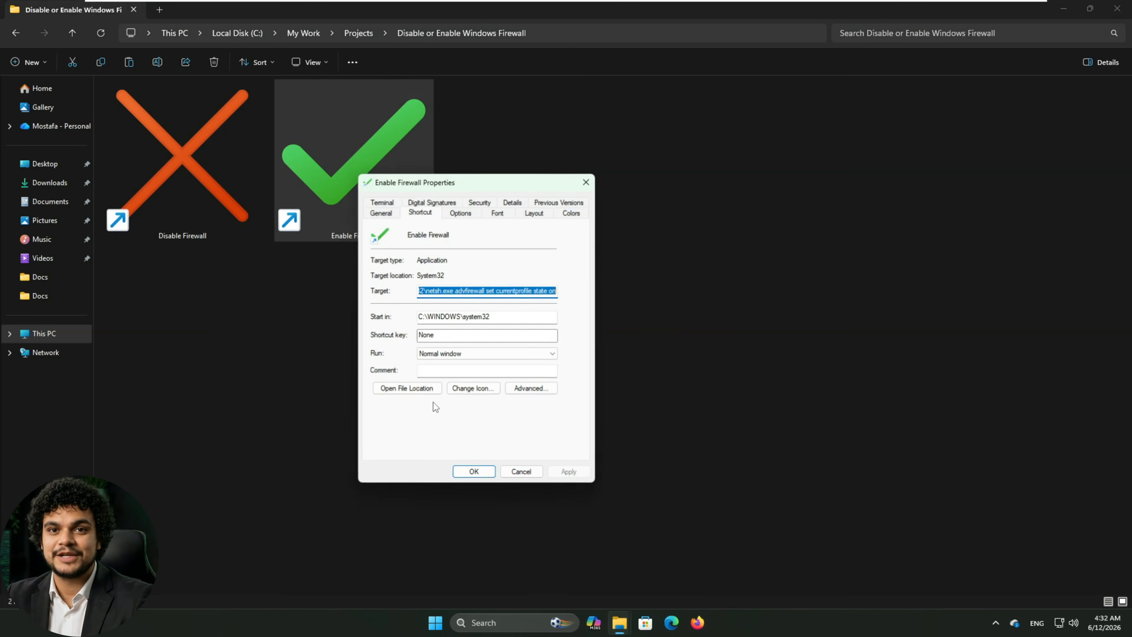
left_click(531, 388)
left_click(388, 263)
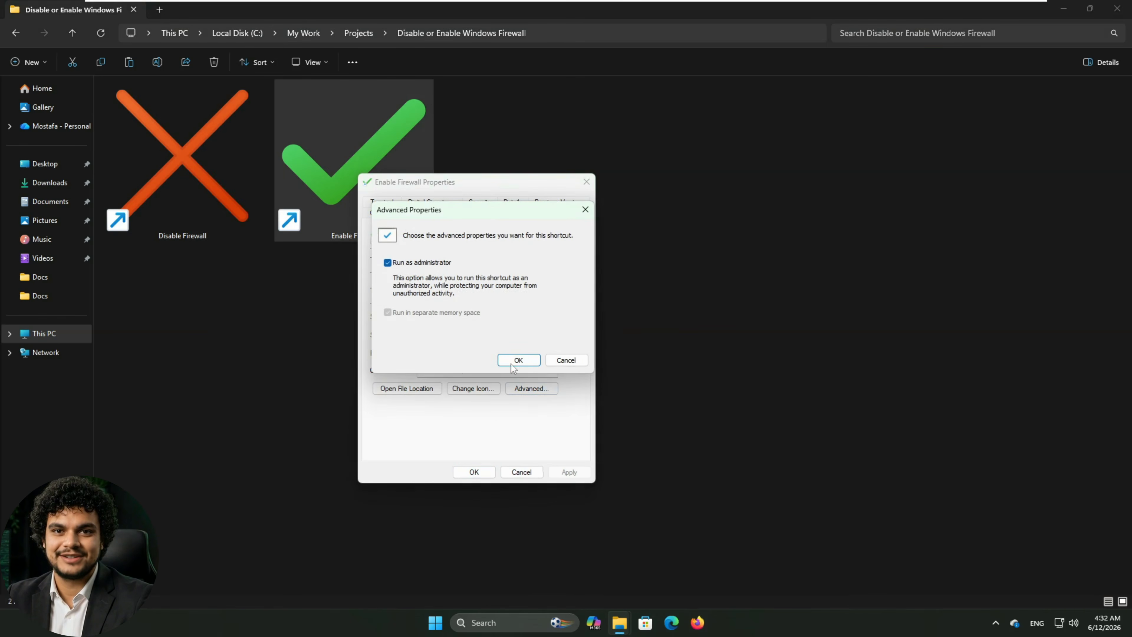
left_click(518, 360)
left_click(566, 472)
left_click(482, 476)
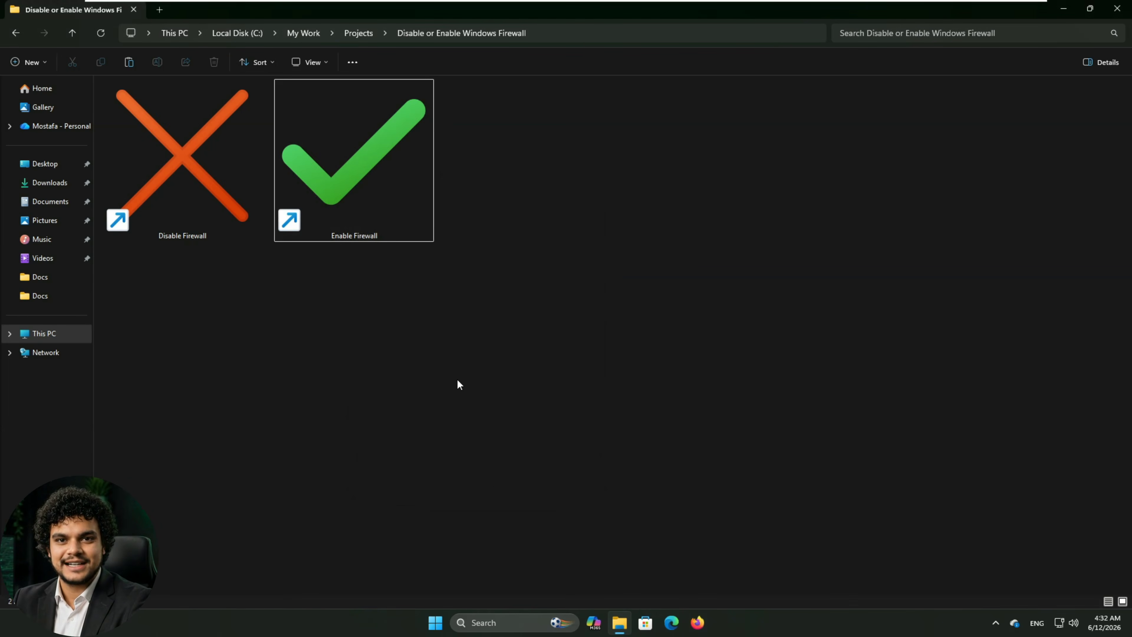
Run the Disable Firewall shortcut and allow Network Command Shell to make changes to the device.
left_click(192, 174)
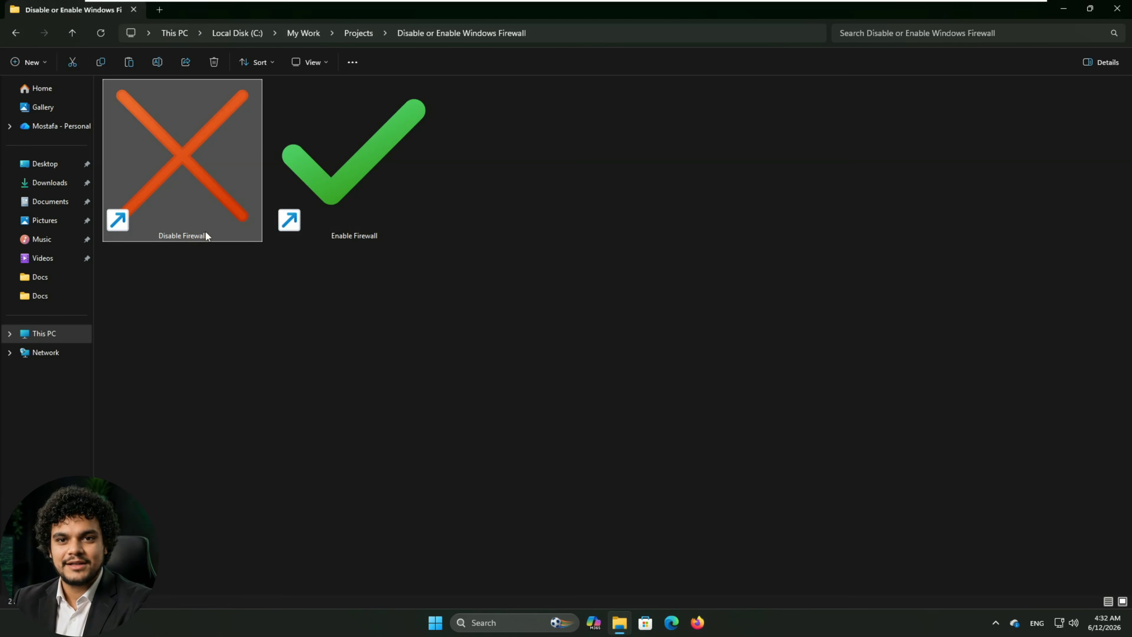
double_click(180, 154)
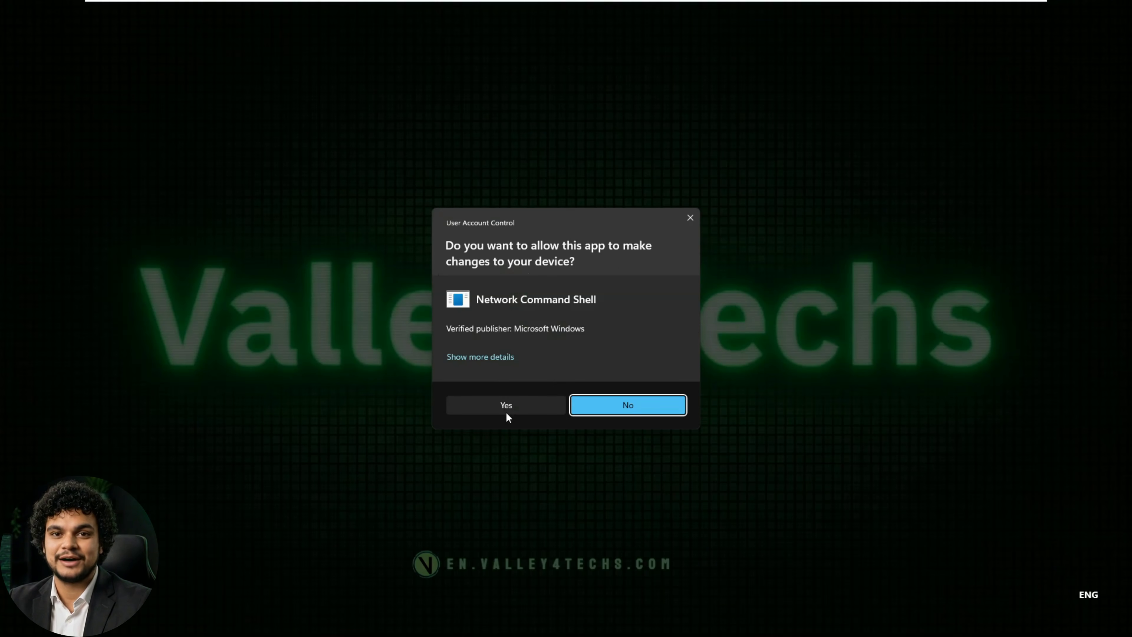
left_click(528, 404)
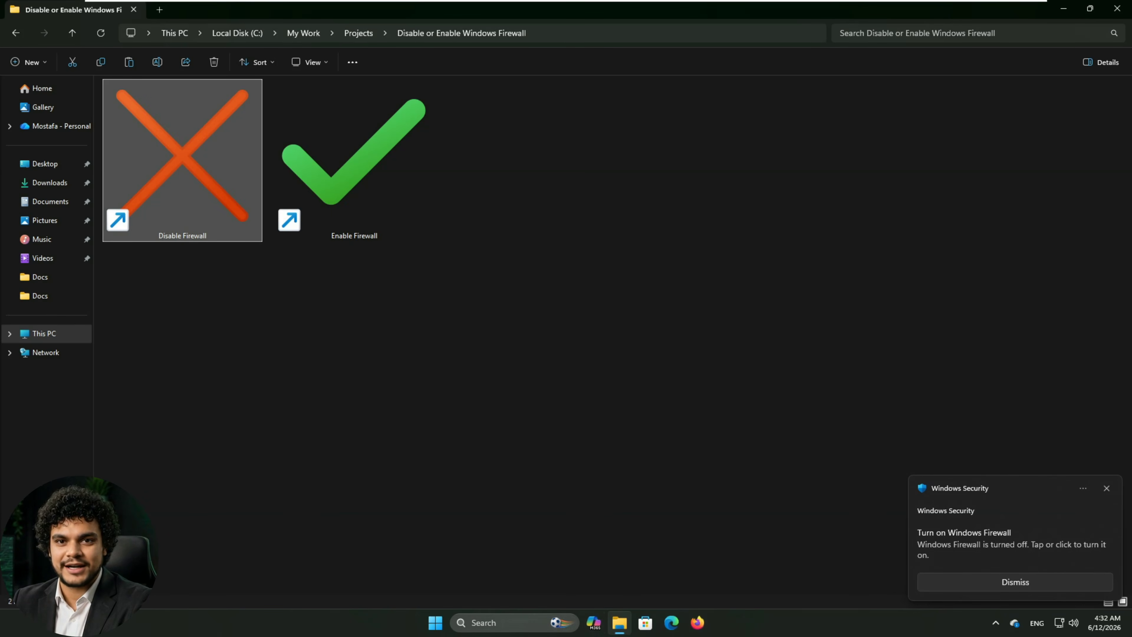
Open Windows Defender Firewall in Control Panel to check the firewall state after running the disable shortcut.
left_click(513, 625)
left_click(505, 229)
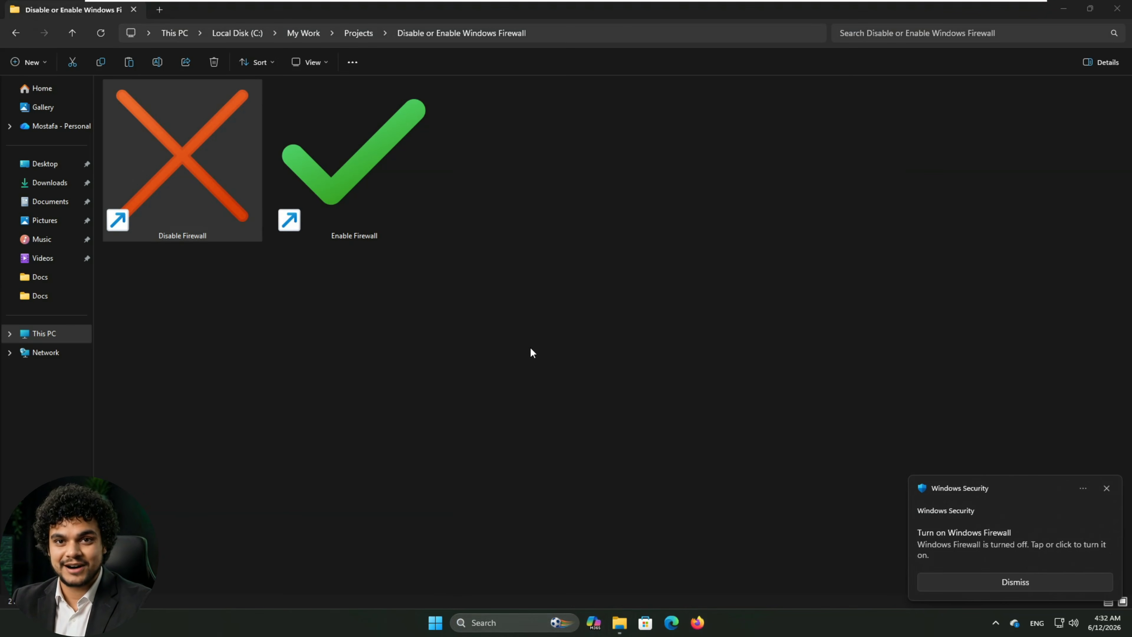